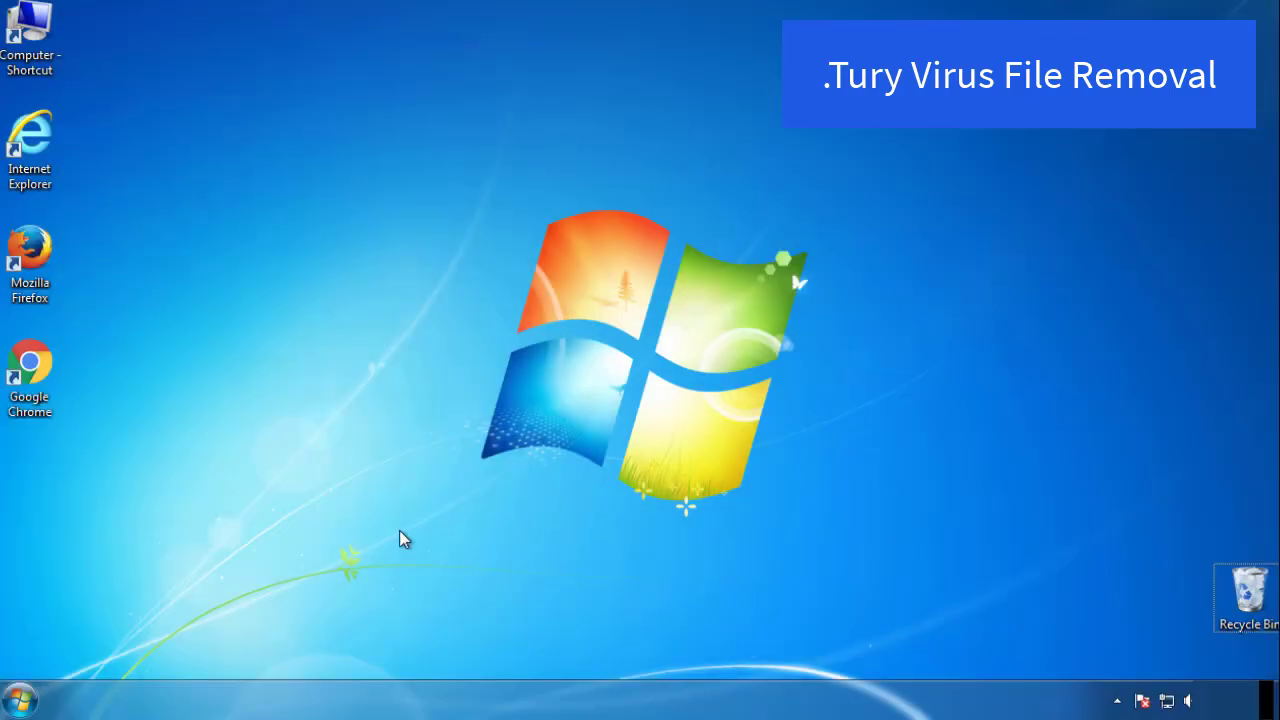
Turn on Safe boot (Minimal) on msconfig's Boot tab and restart the PC into Safe Mode.
left_click(22, 700)
left_click(103, 646)
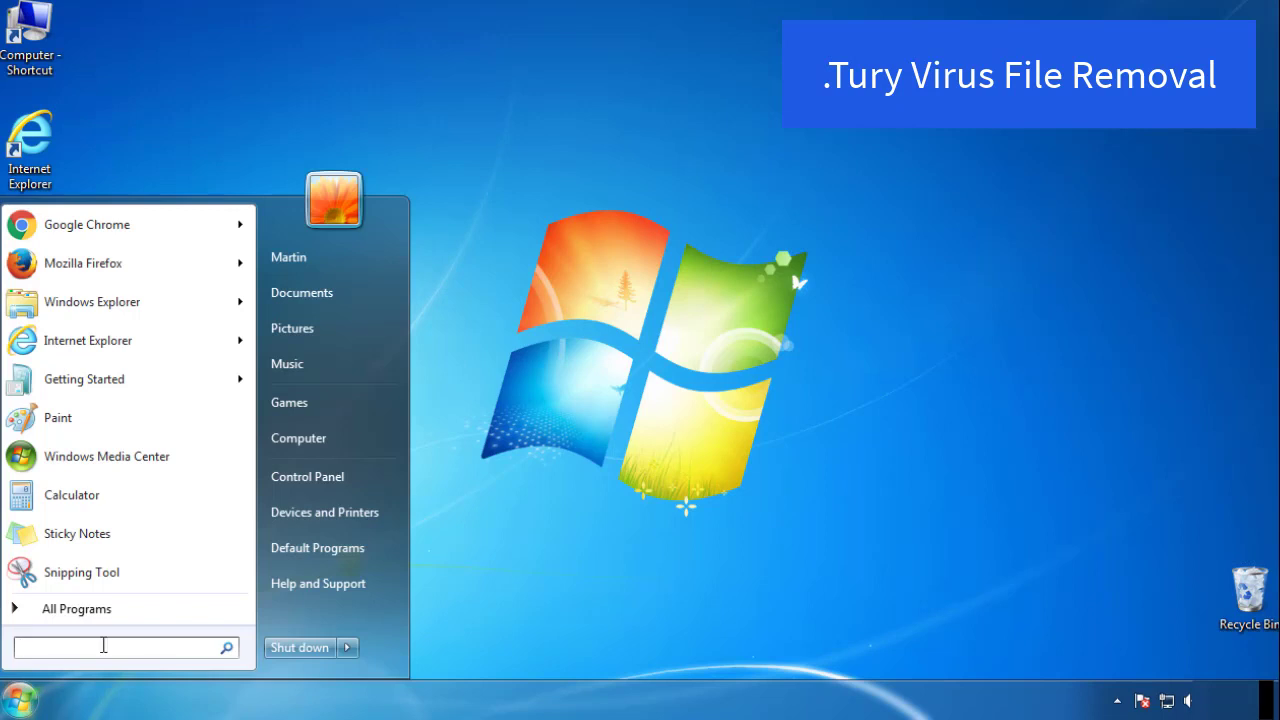
type("msconfig")
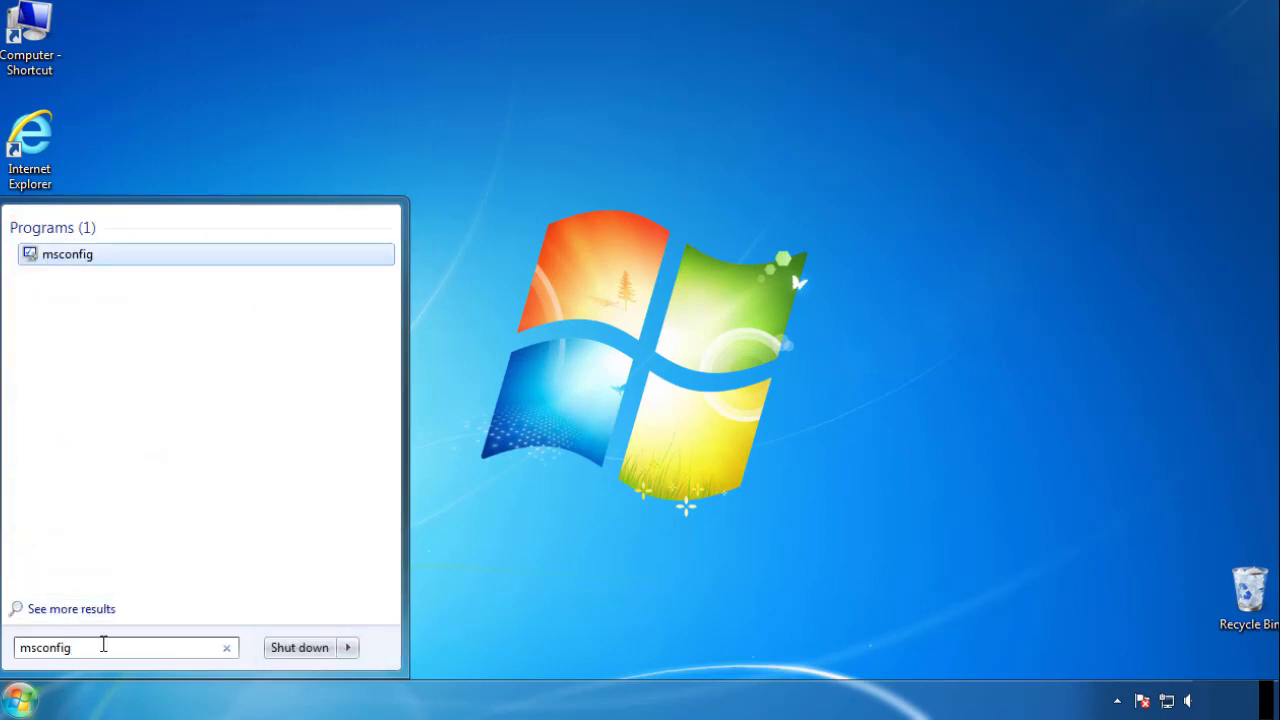
key("Return")
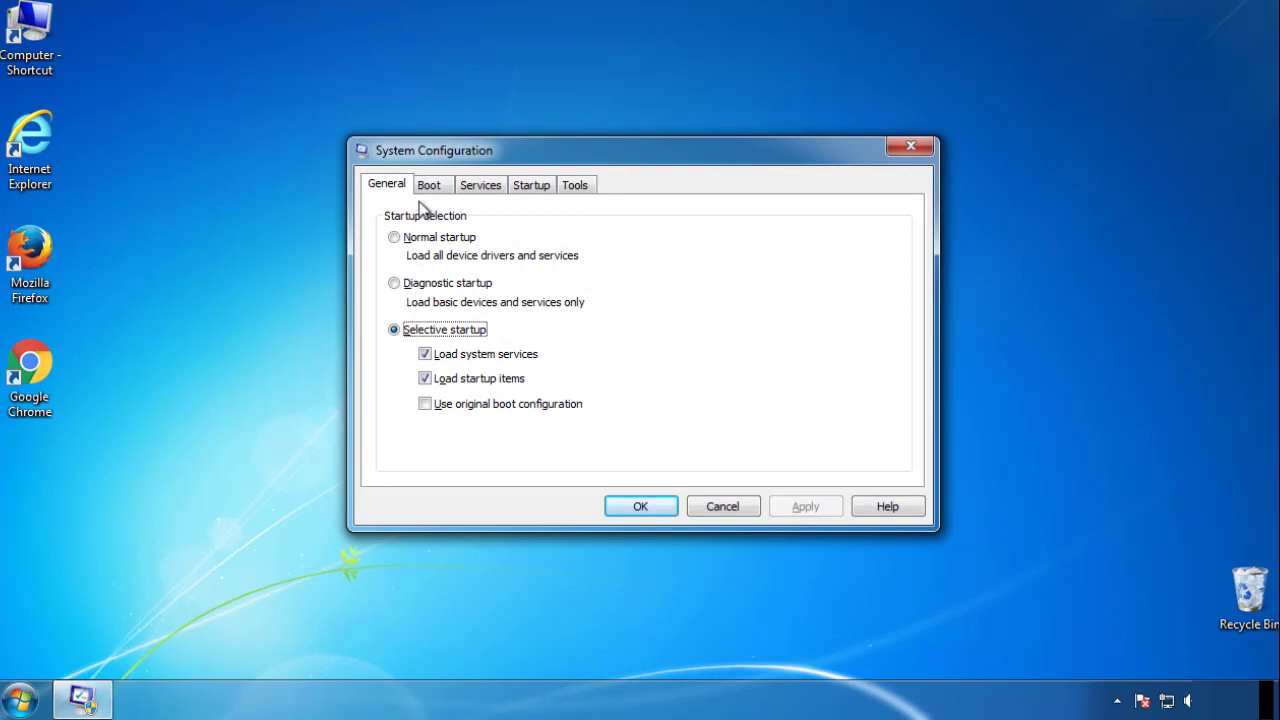
left_click(429, 187)
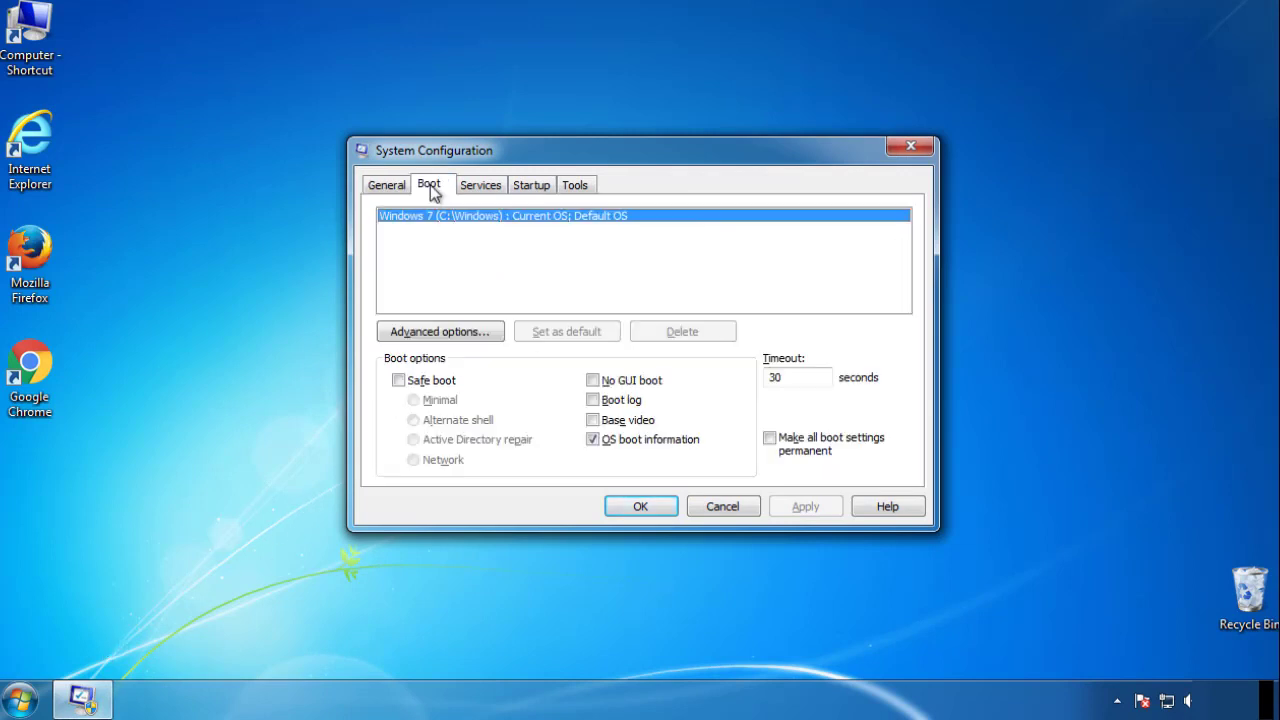
left_click(398, 380)
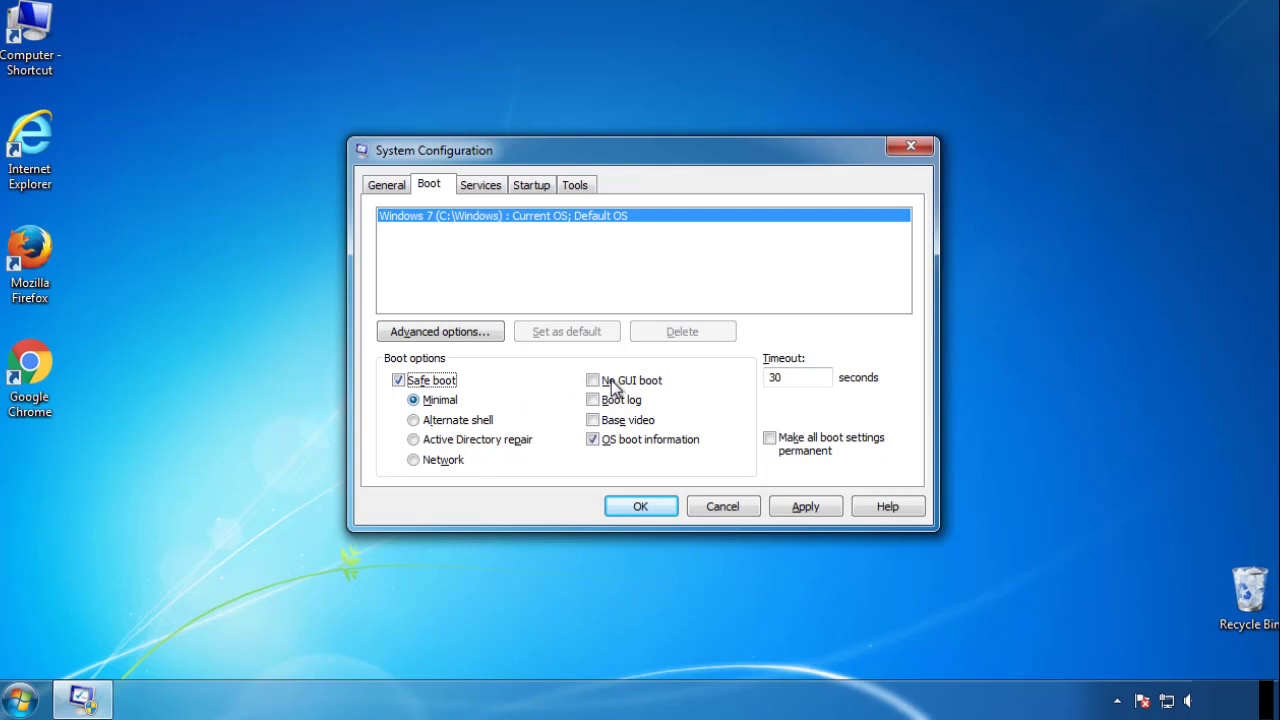
left_click(645, 507)
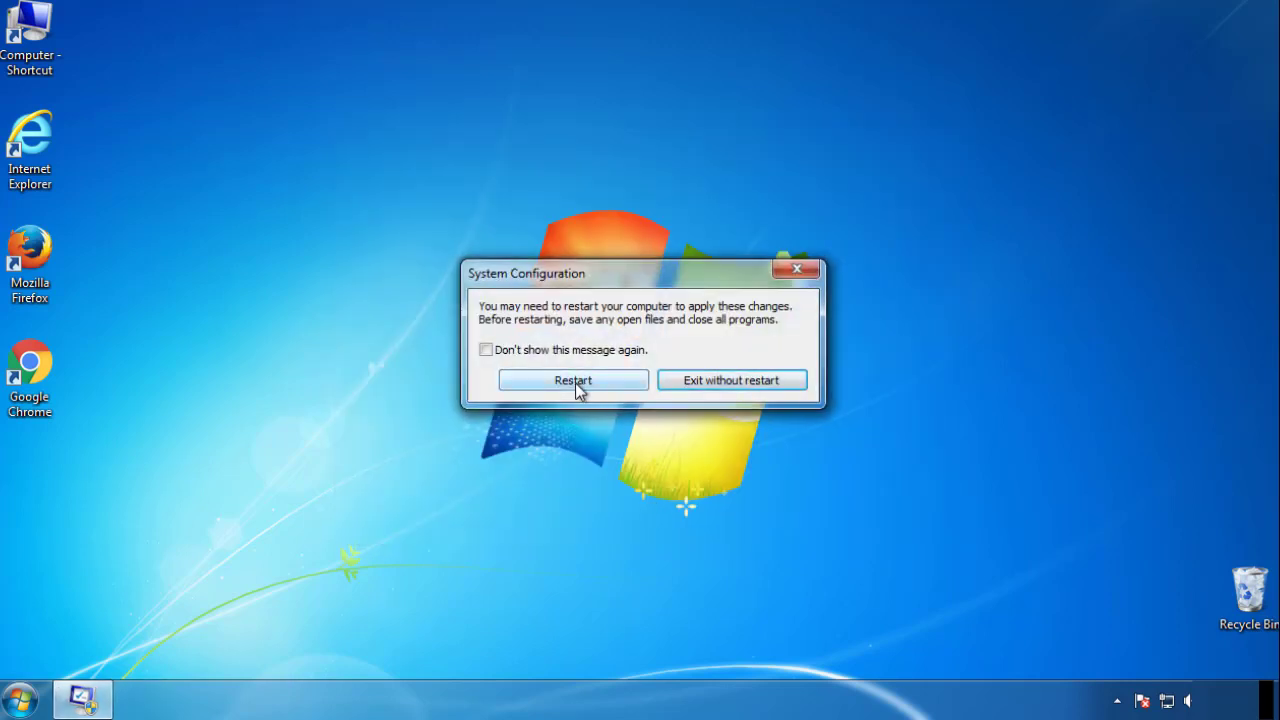
left_click(575, 383)
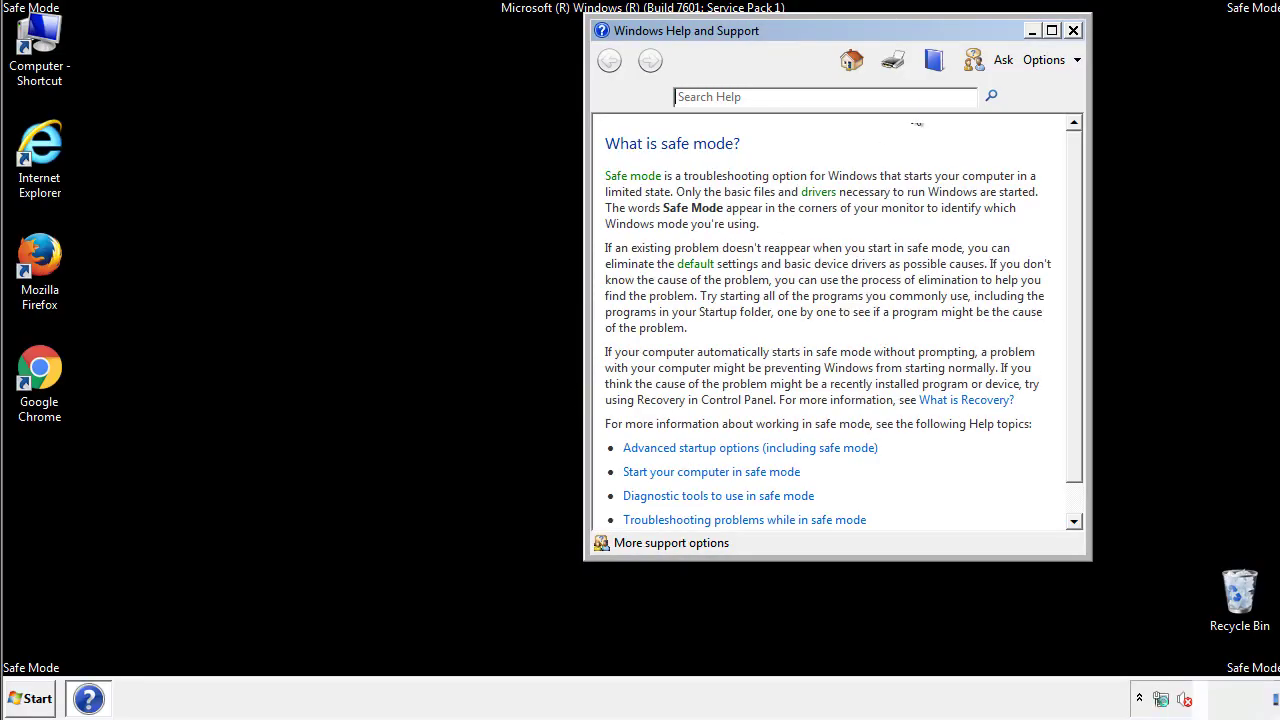
Close the Safe Mode help and set Folder Options to show hidden files, folders and drives.
left_click(1073, 30)
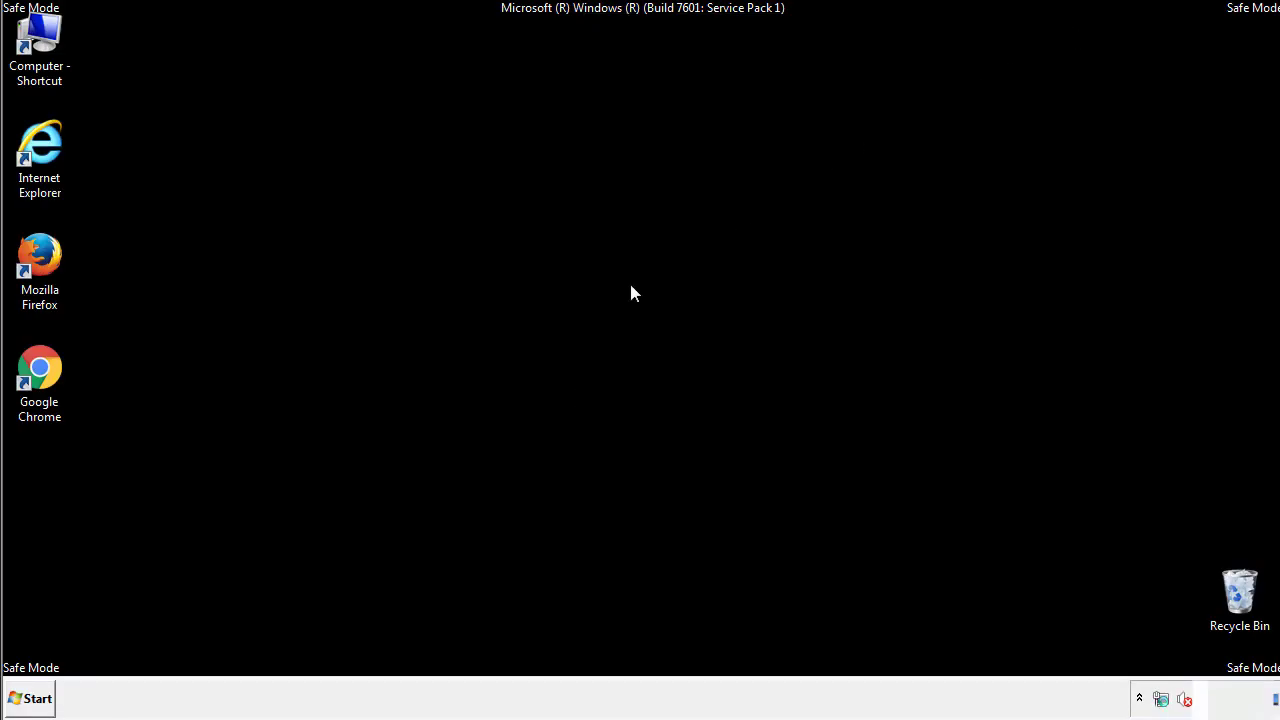
left_click(40, 697)
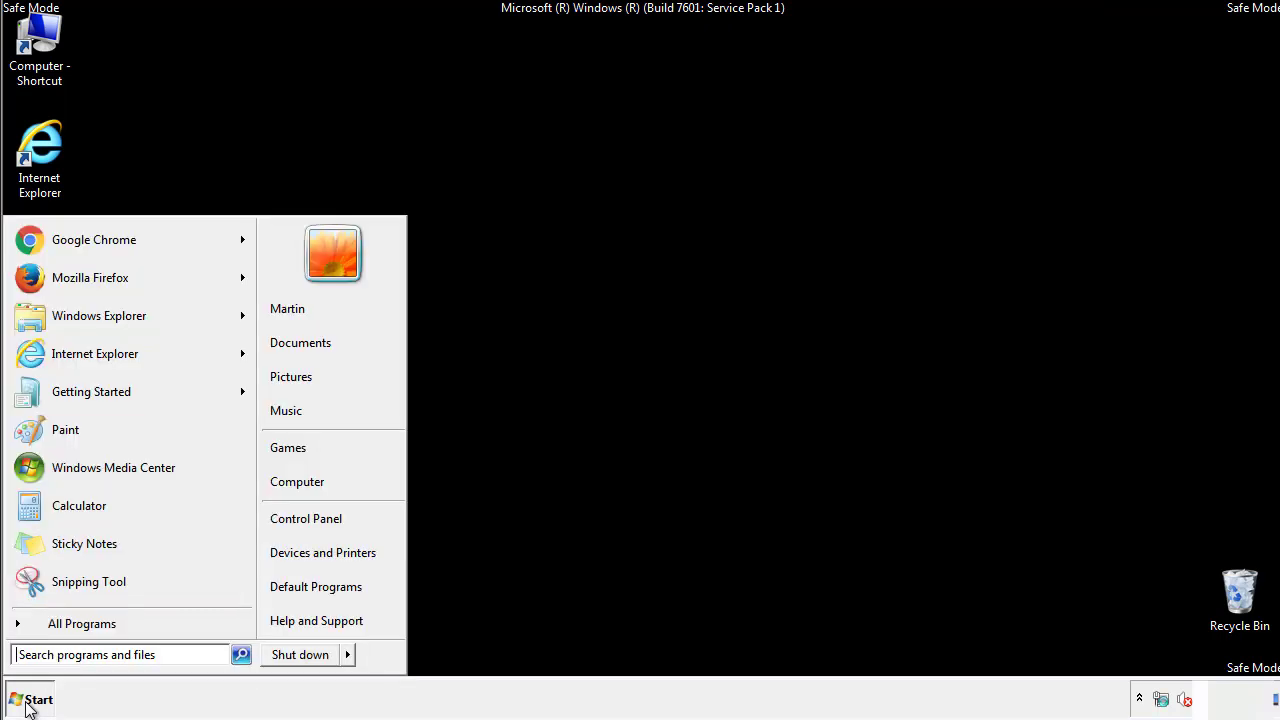
left_click(318, 516)
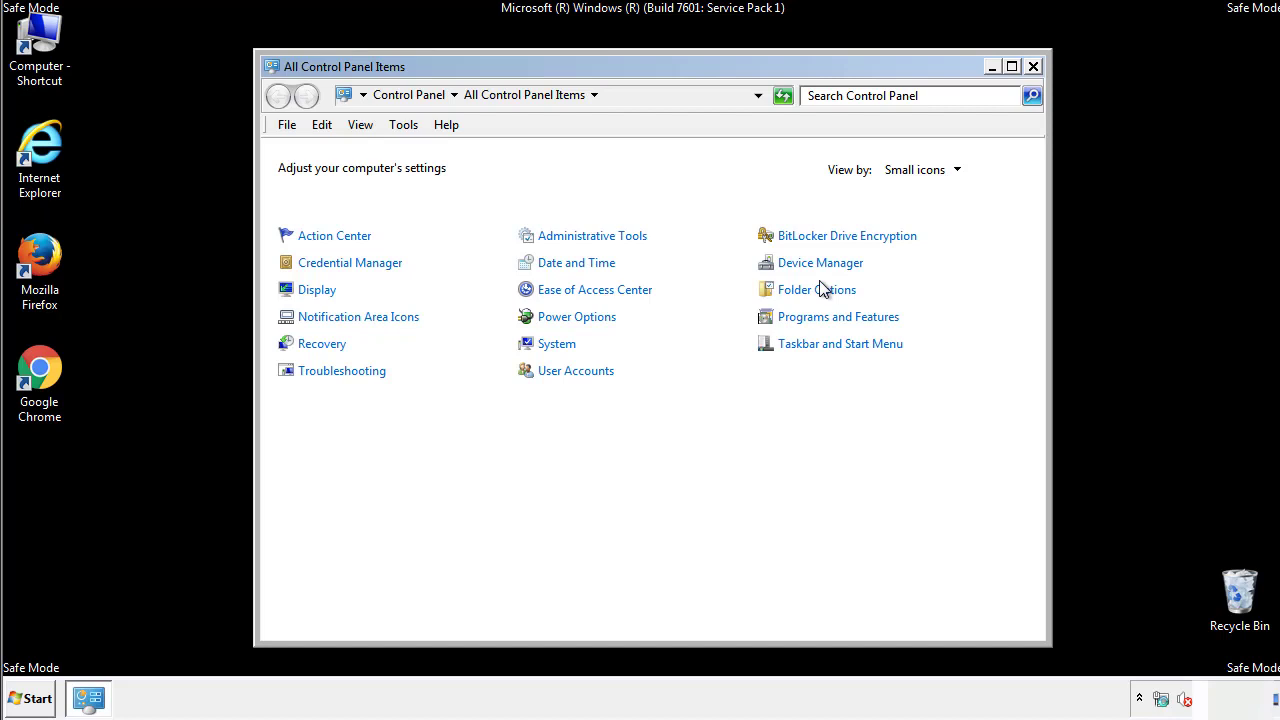
left_click(820, 290)
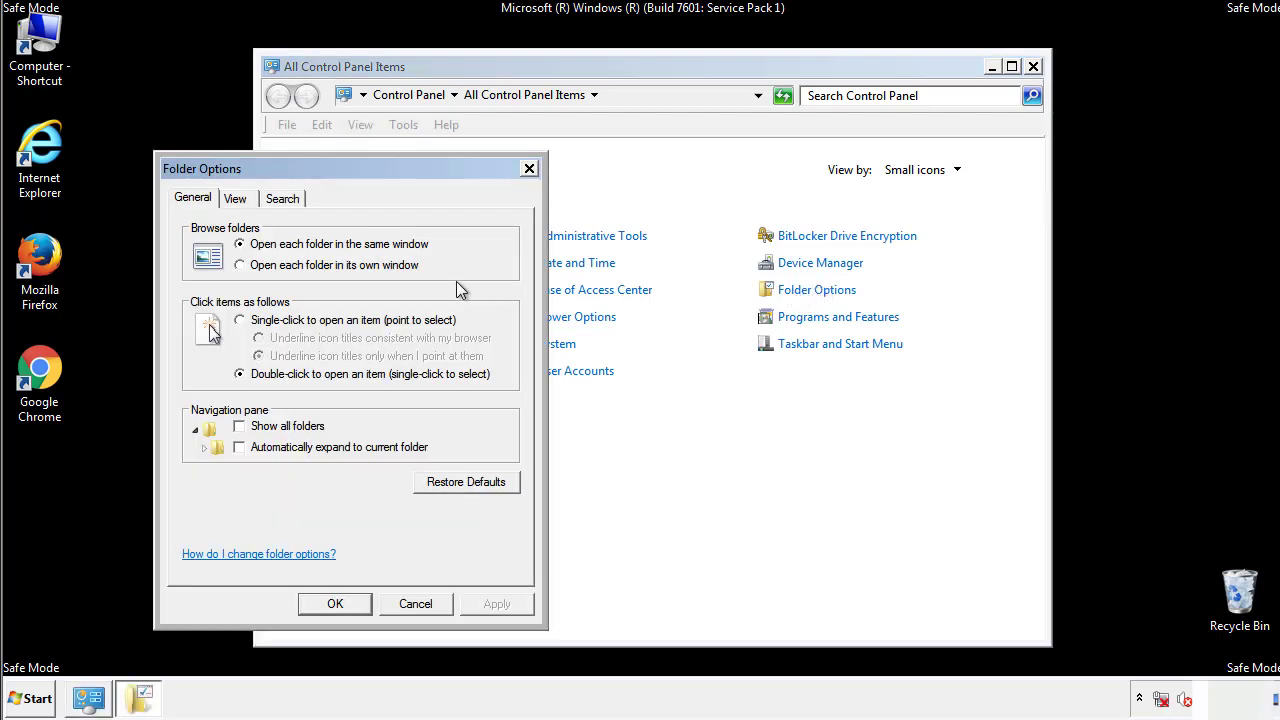
left_click(237, 200)
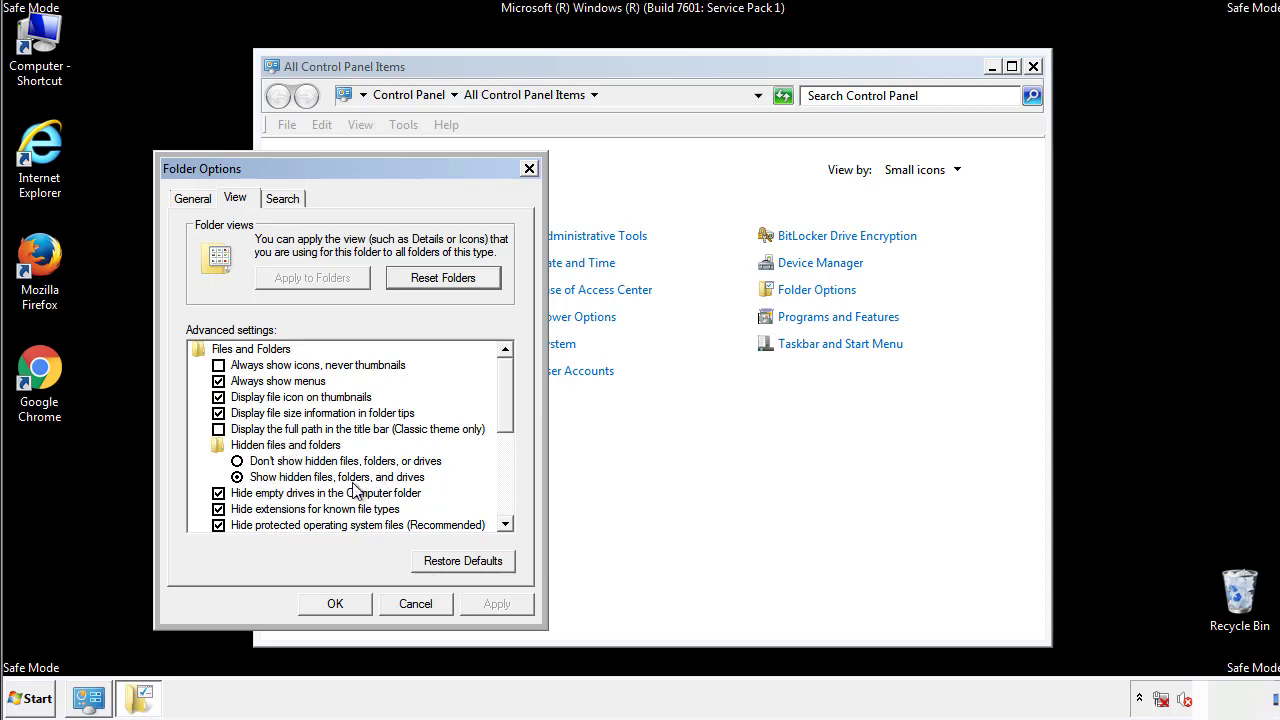
left_click(345, 601)
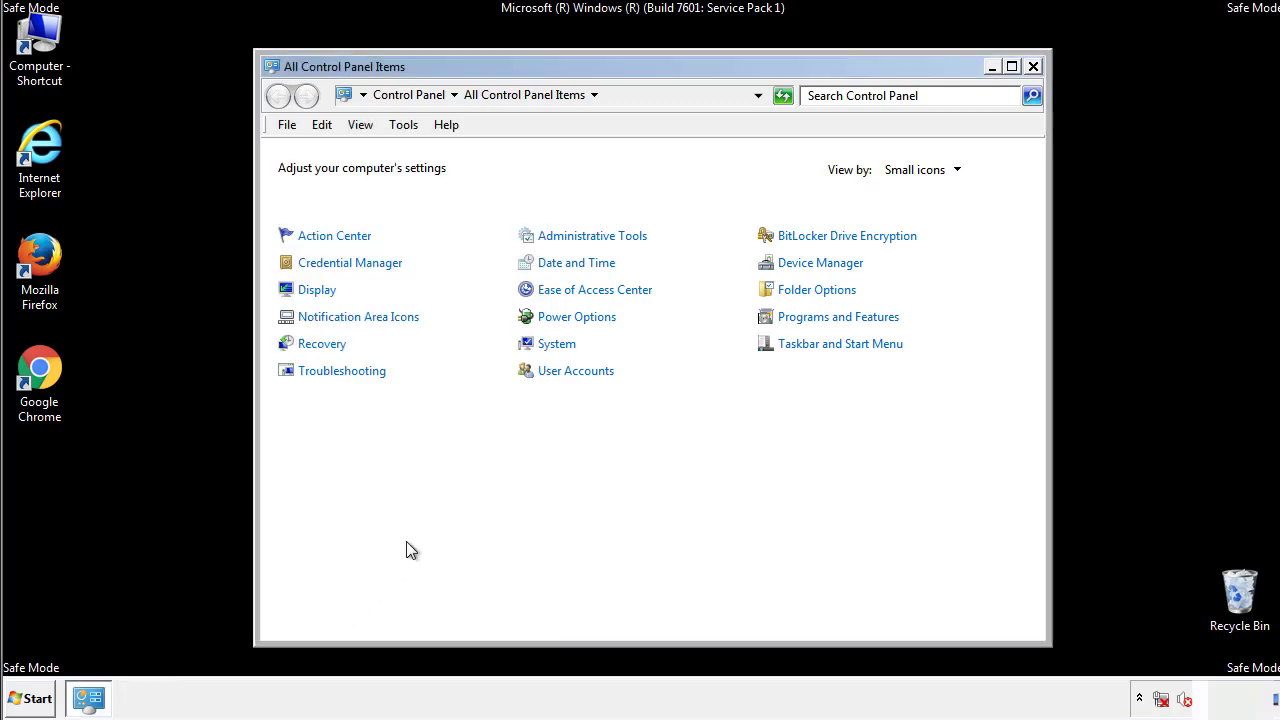
left_click(1033, 66)
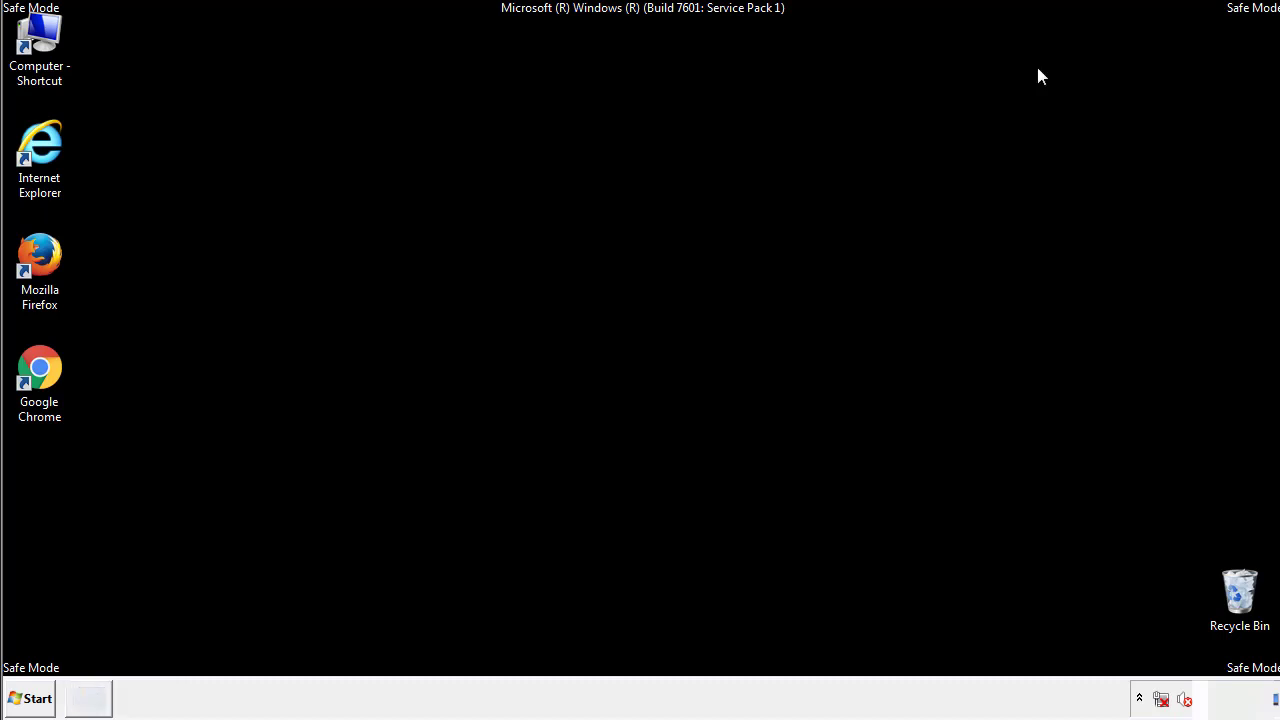
Browse from Computer to C:\Windows\System32\drivers\etc and open the hosts file.
double_click(40, 38)
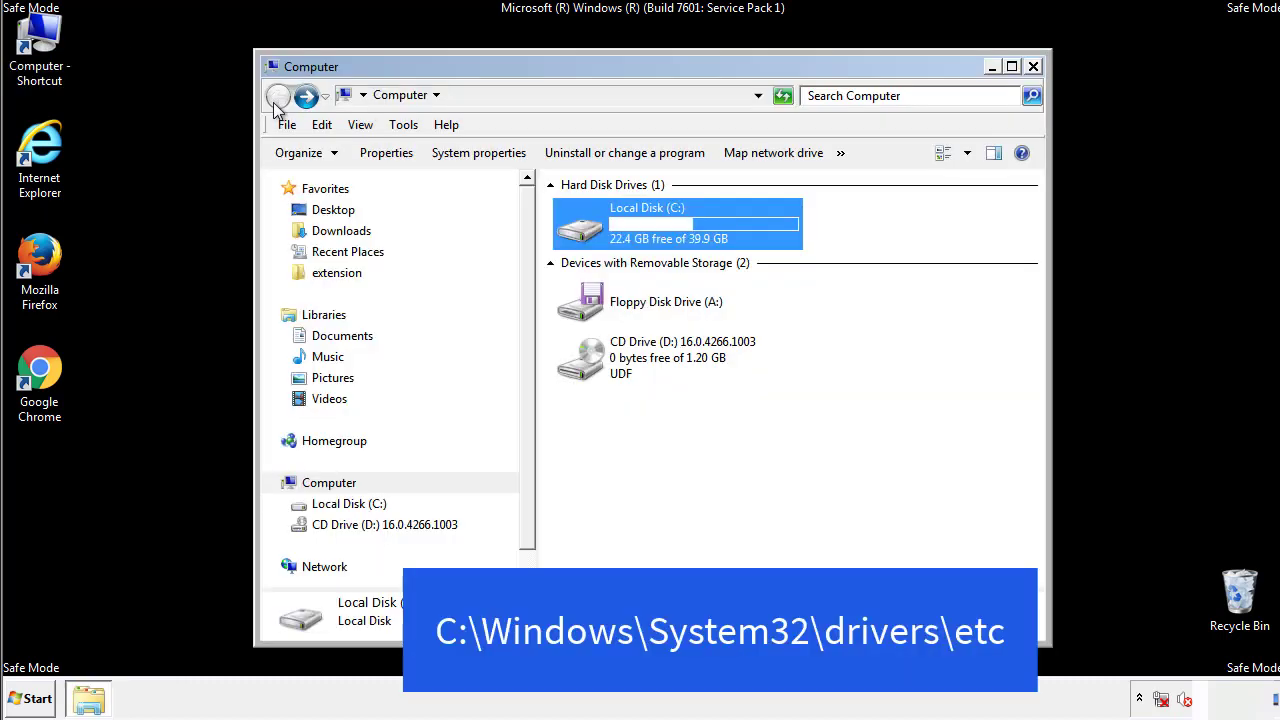
double_click(590, 233)
double_click(586, 365)
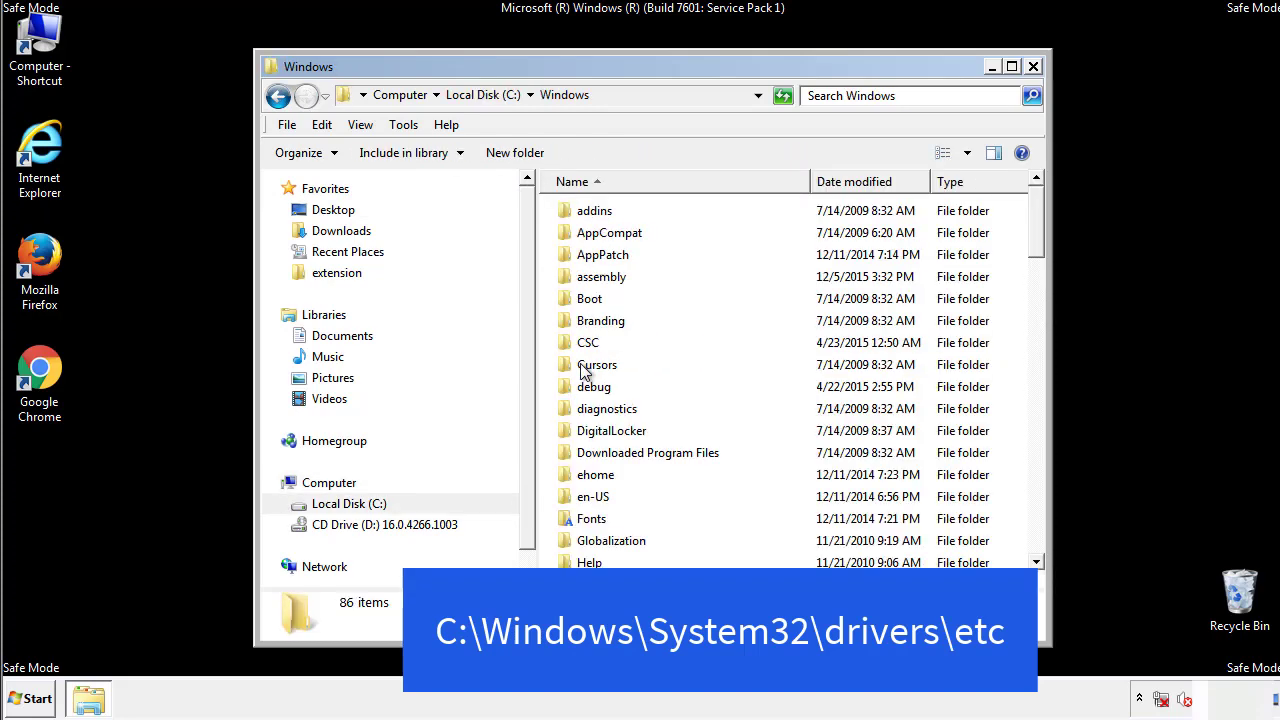
scroll(590, 450, "down", 2)
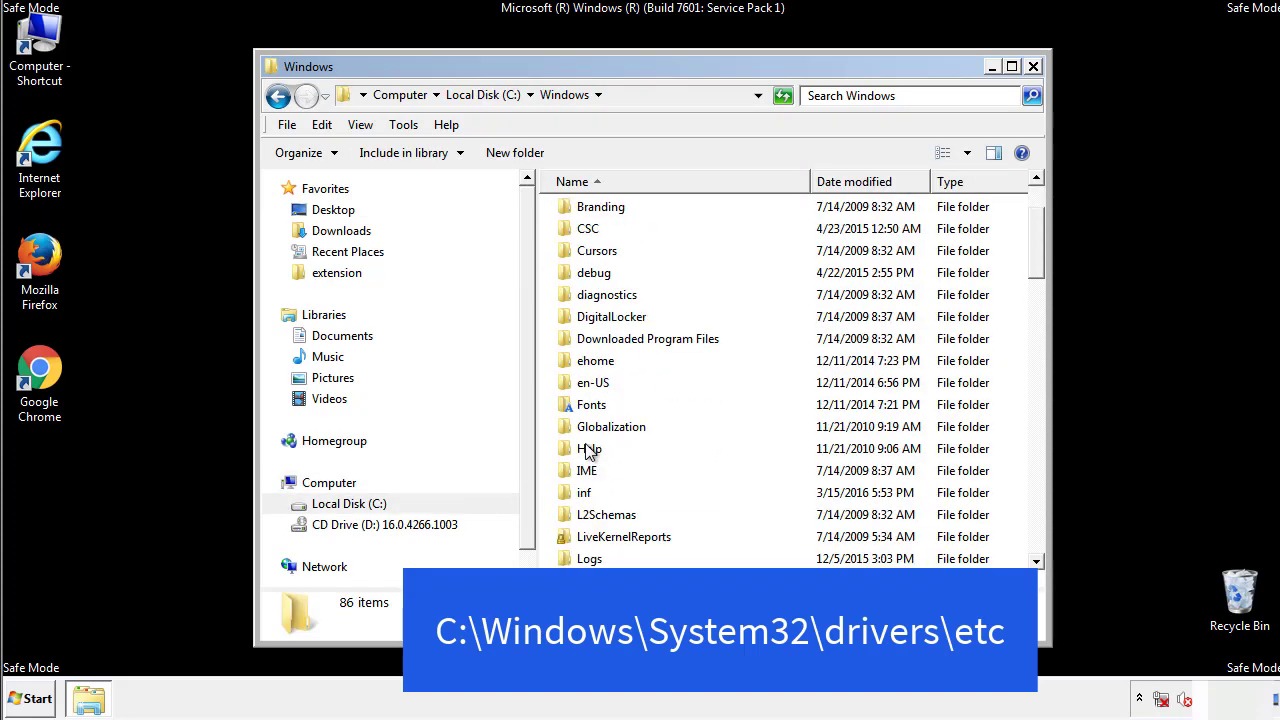
scroll(588, 452, "down", 7)
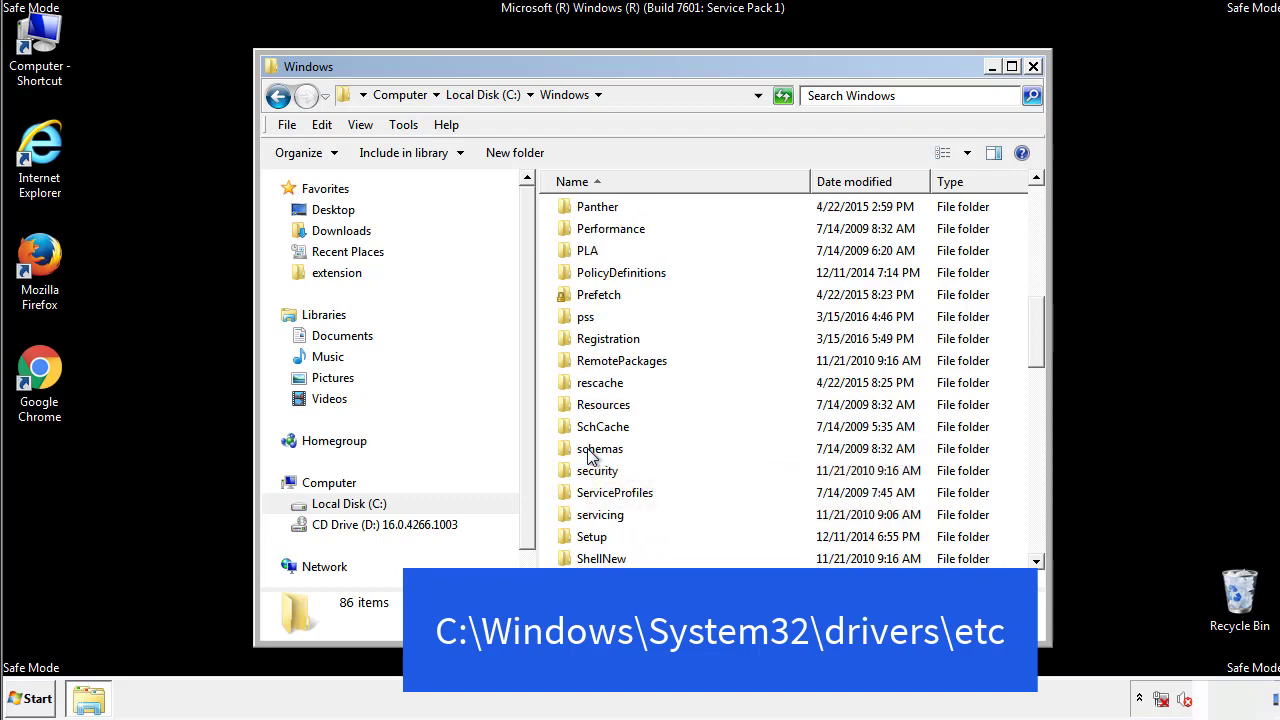
scroll(588, 452, "down", 2)
double_click(606, 518)
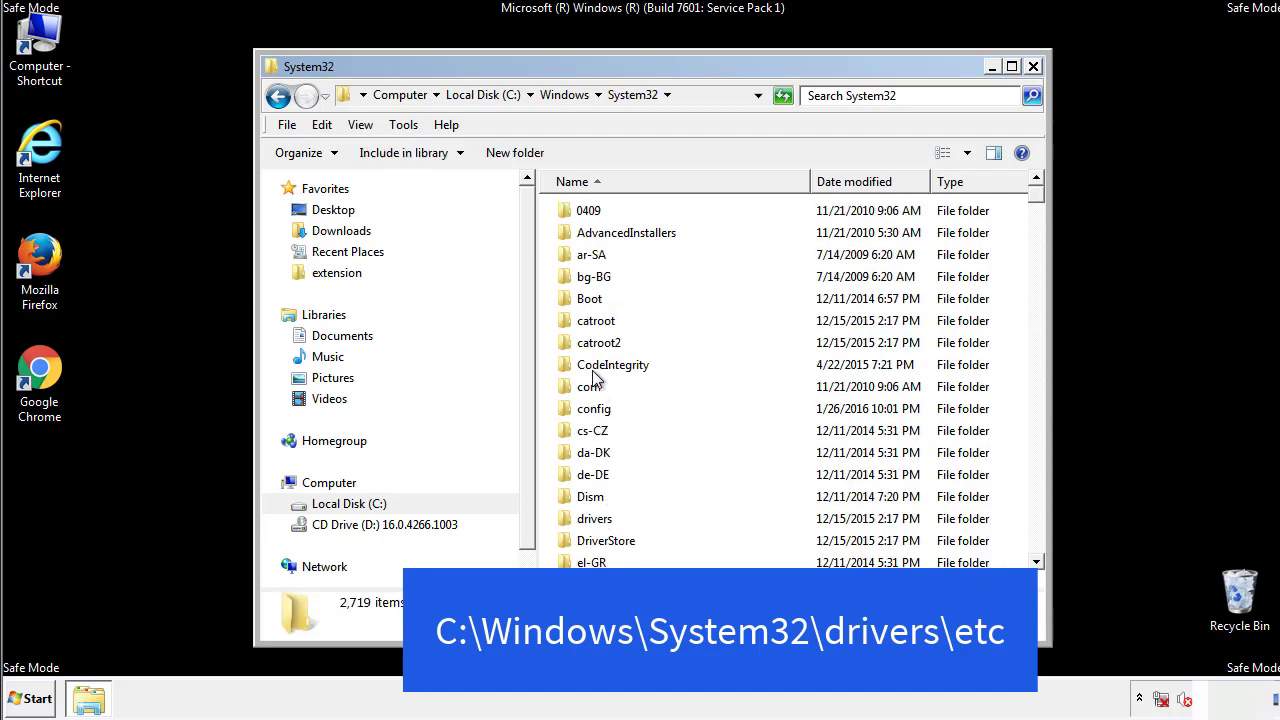
double_click(596, 520)
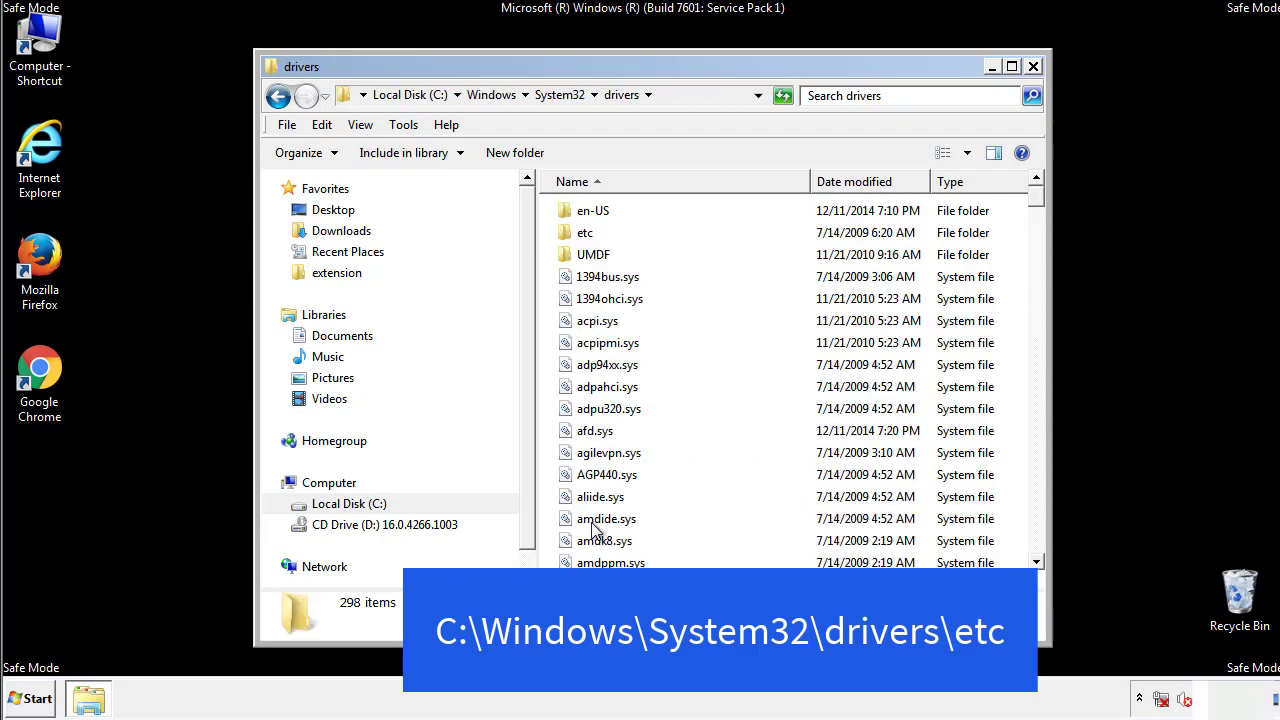
double_click(572, 240)
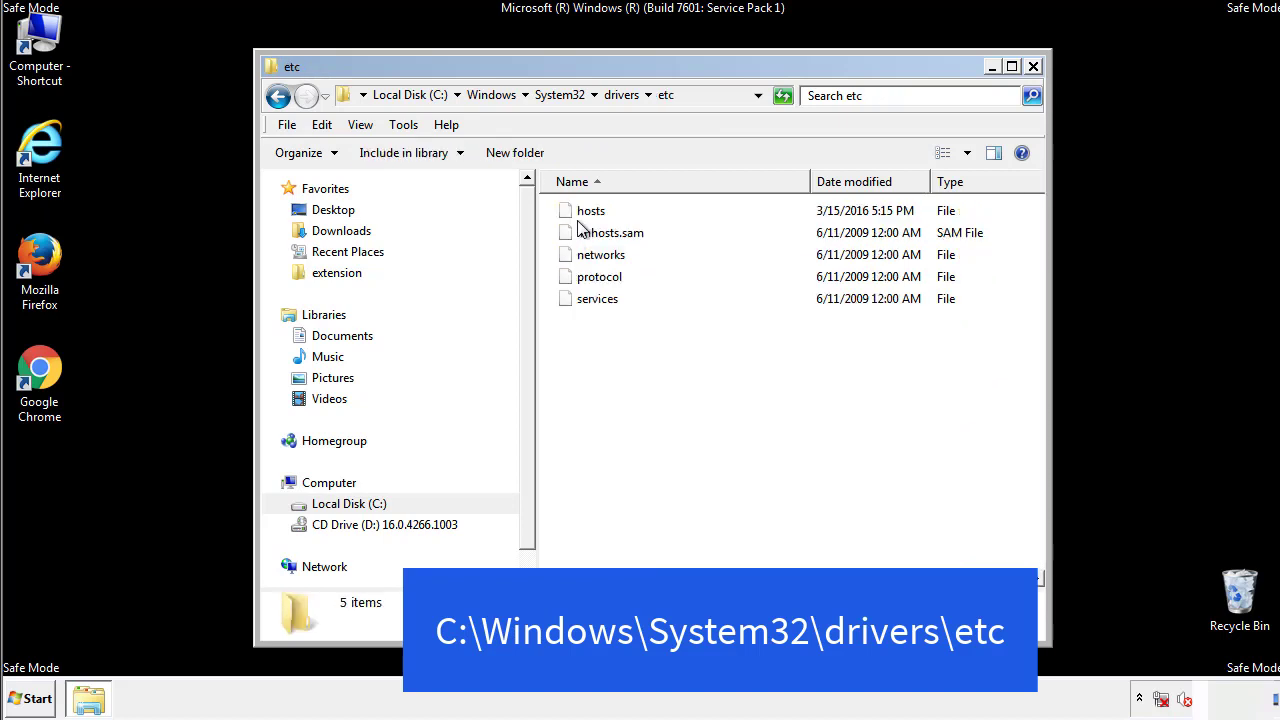
double_click(580, 213)
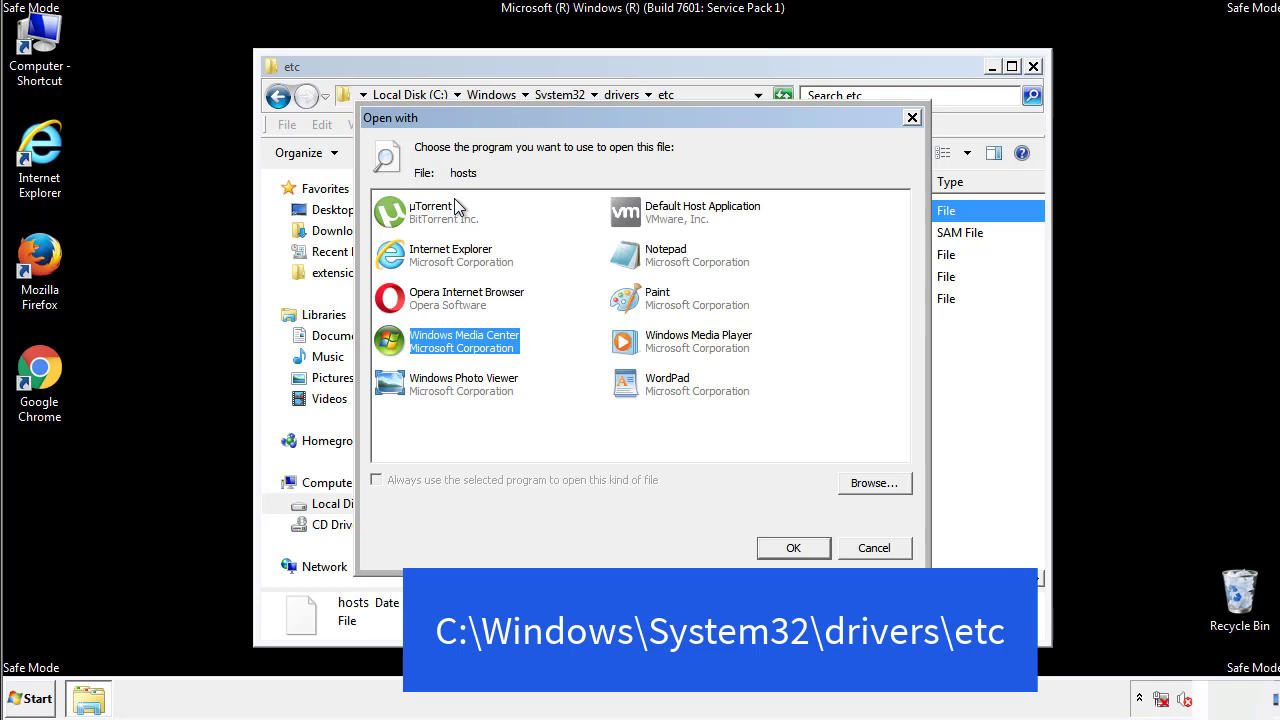
Open the hosts file in Notepad and center its window.
left_click(648, 262)
left_click(792, 549)
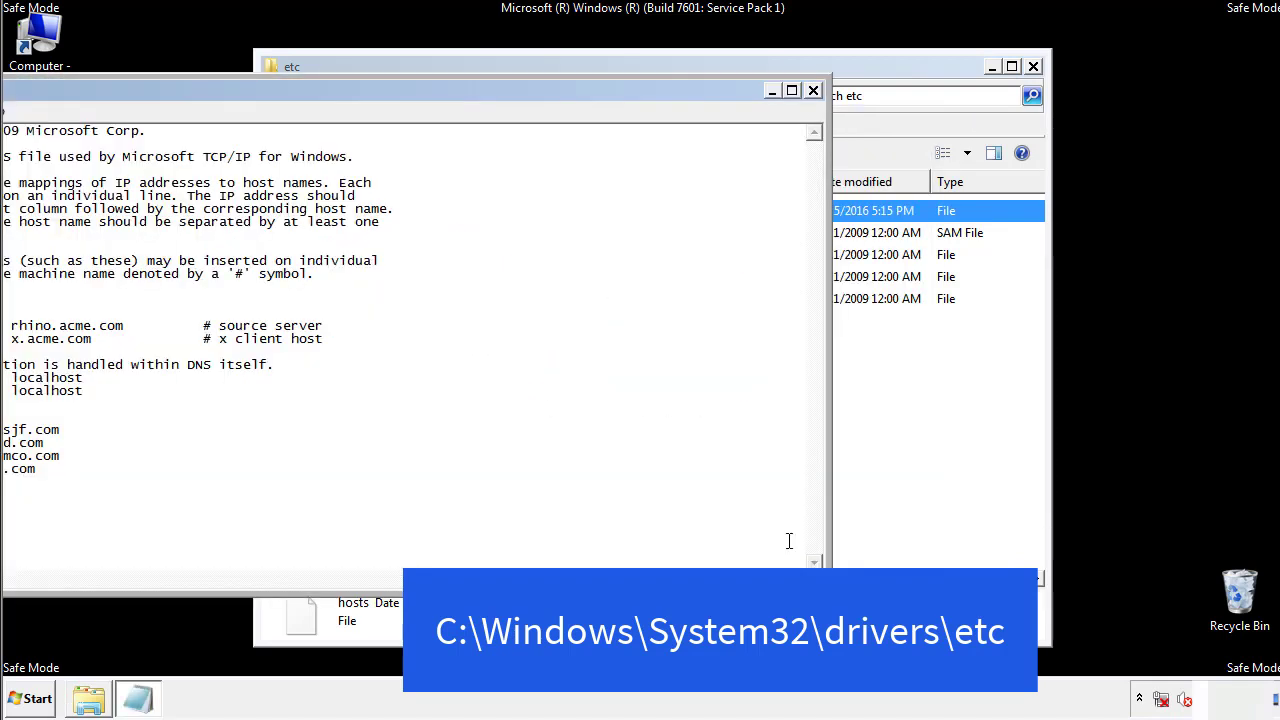
left_click_drag(524, 91, 814, 110)
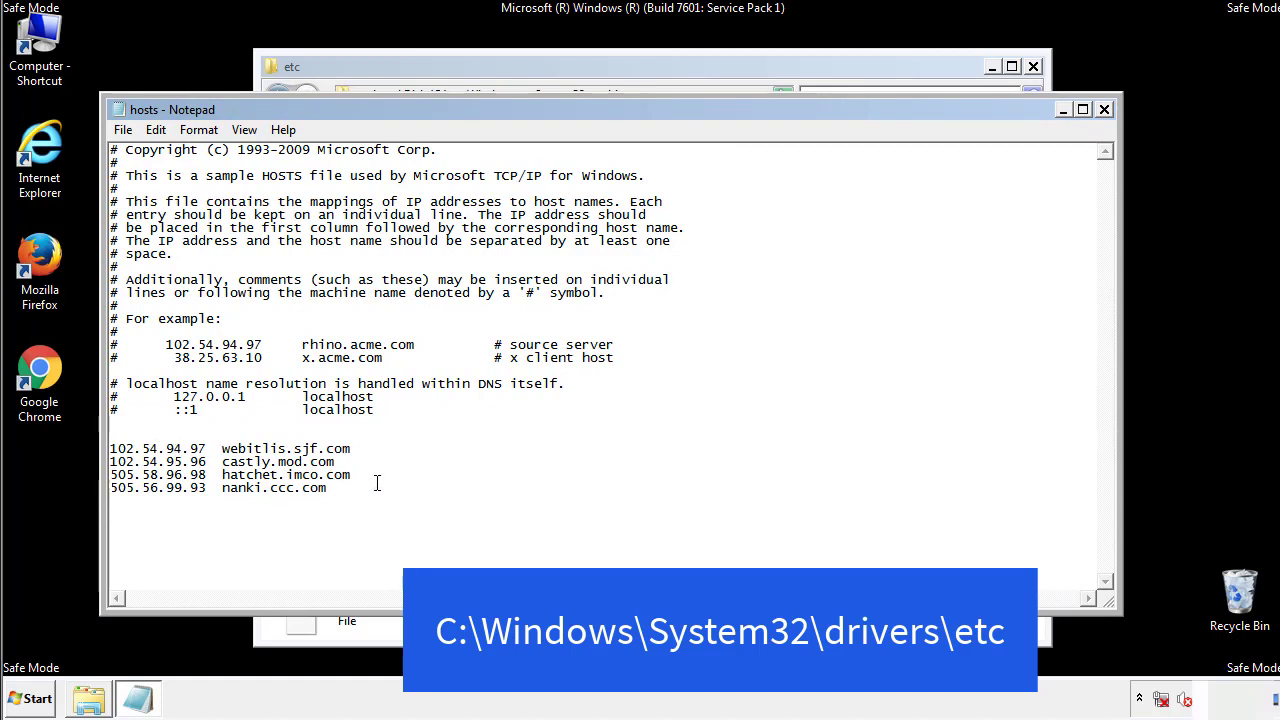
Delete the four rogue IP-to-domain entries from hosts and save the file.
left_click_drag(358, 490, 135, 445)
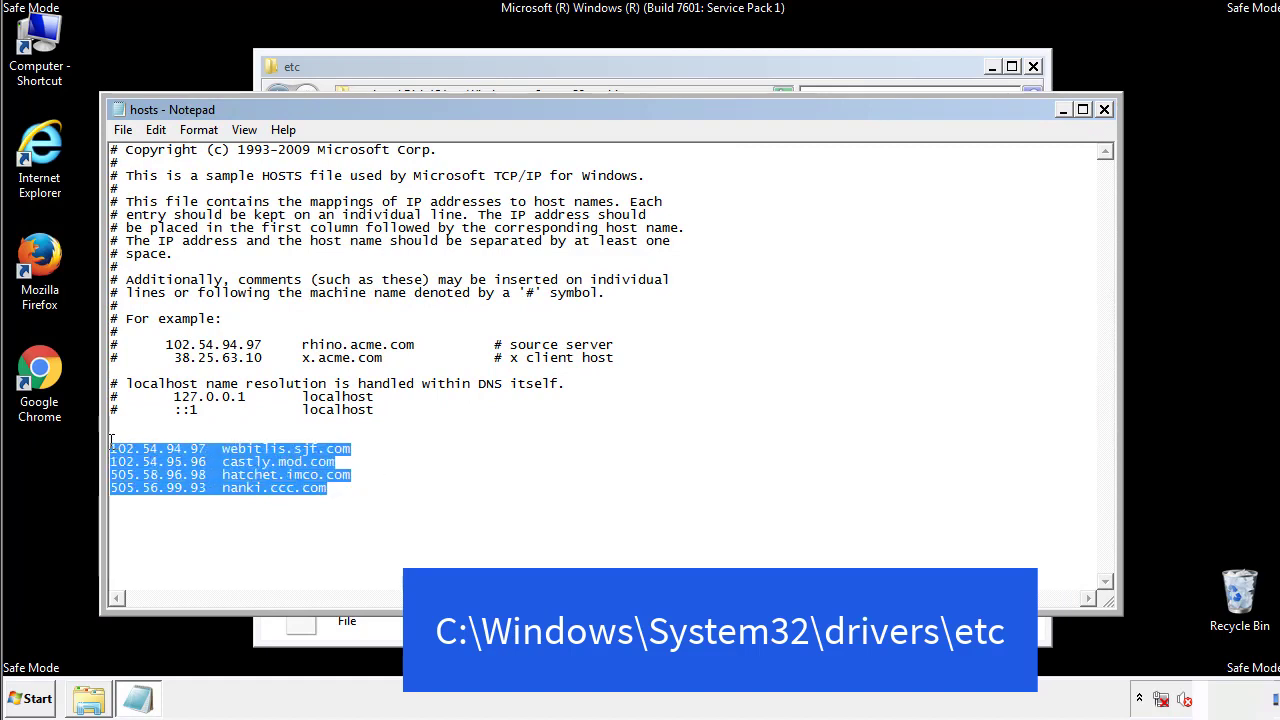
key("Delete")
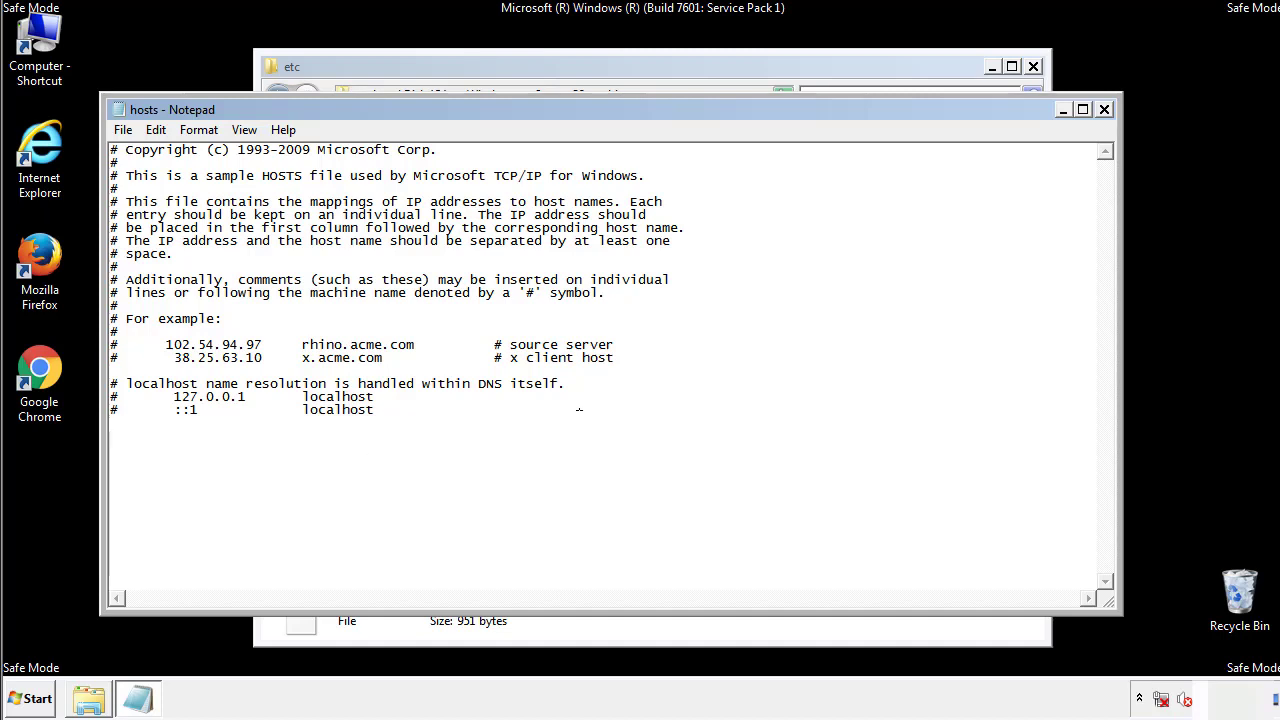
left_click(1104, 110)
left_click(565, 367)
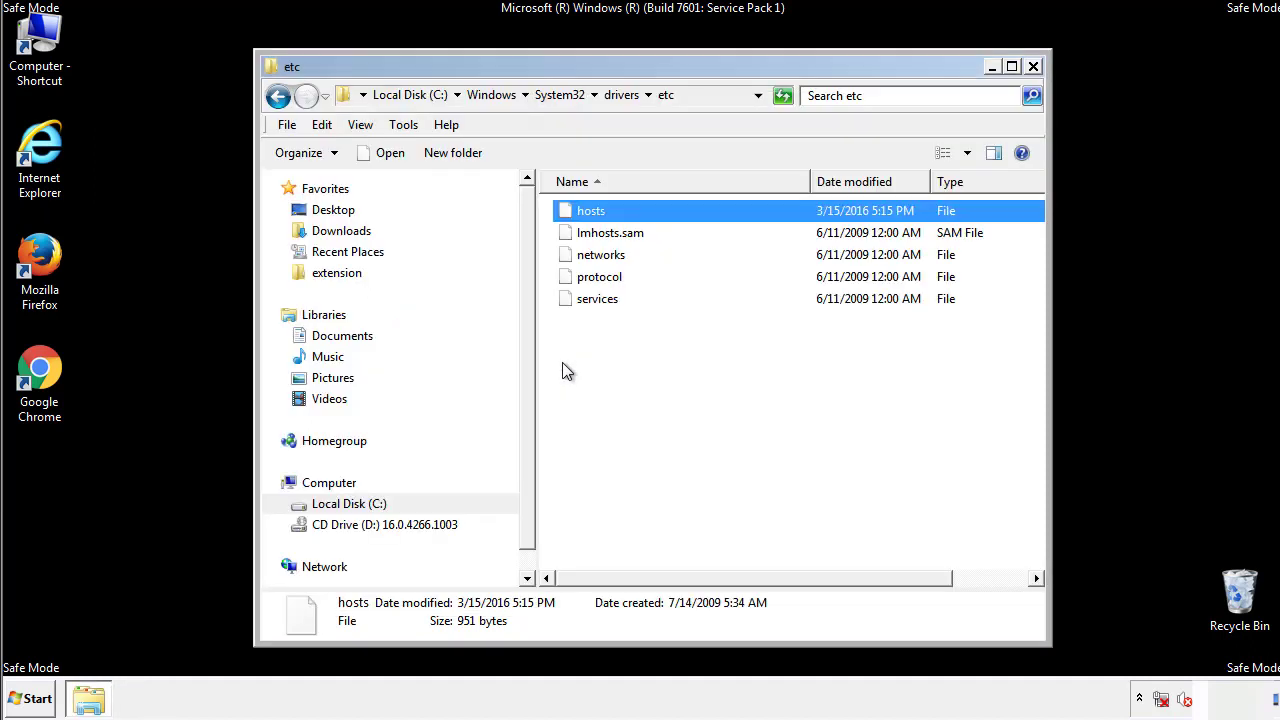
left_click(565, 369)
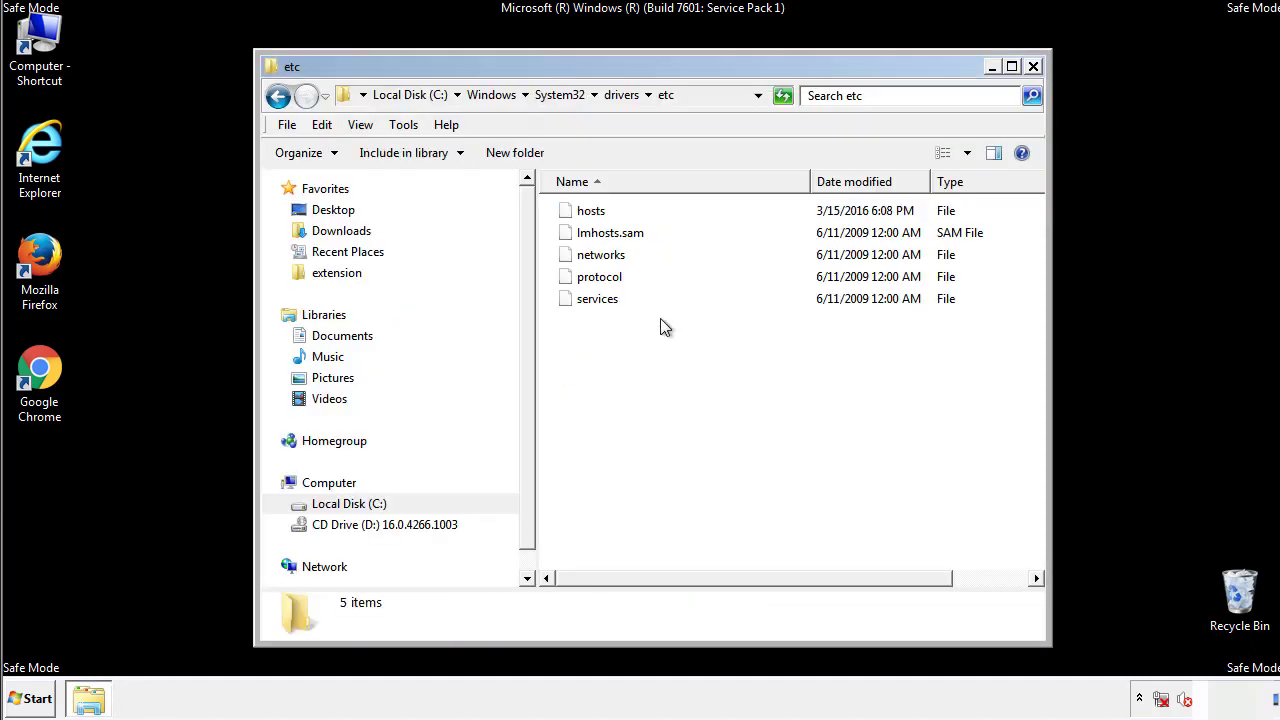
Close the etc folder and open the Startup folder from All Programs.
left_click(1033, 66)
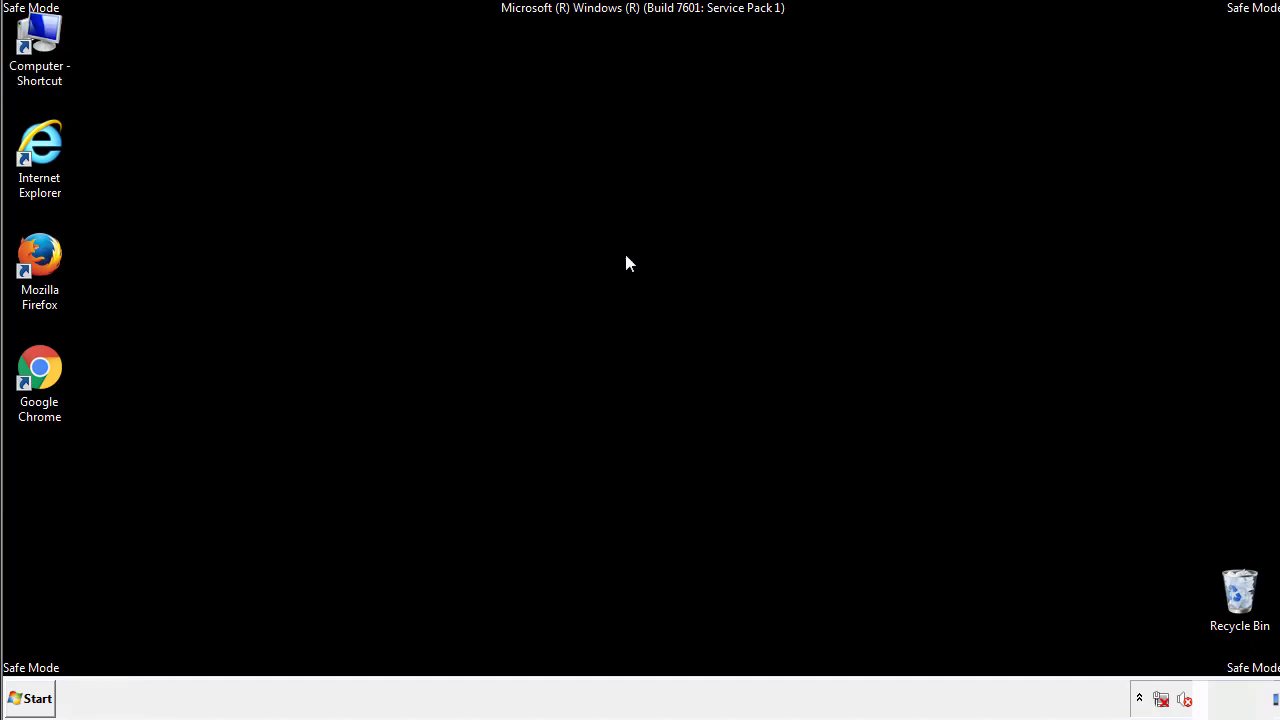
left_click(36, 696)
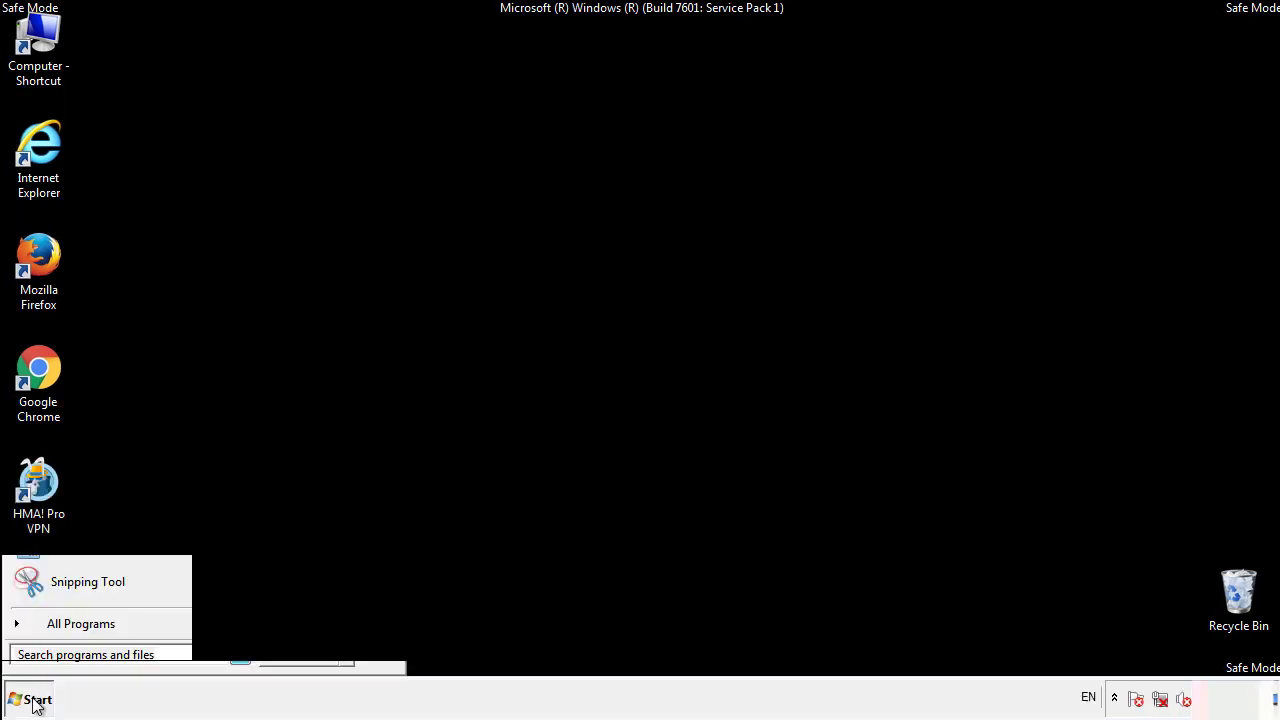
left_click(57, 631)
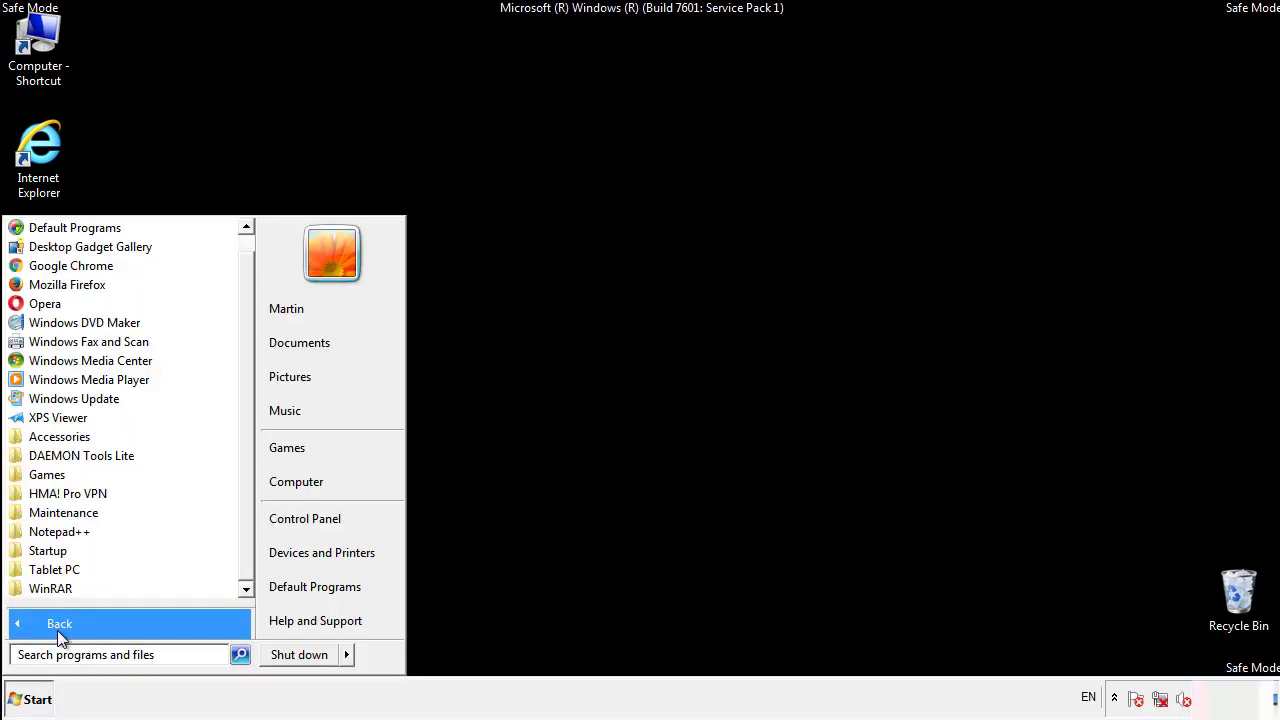
right_click(49, 548)
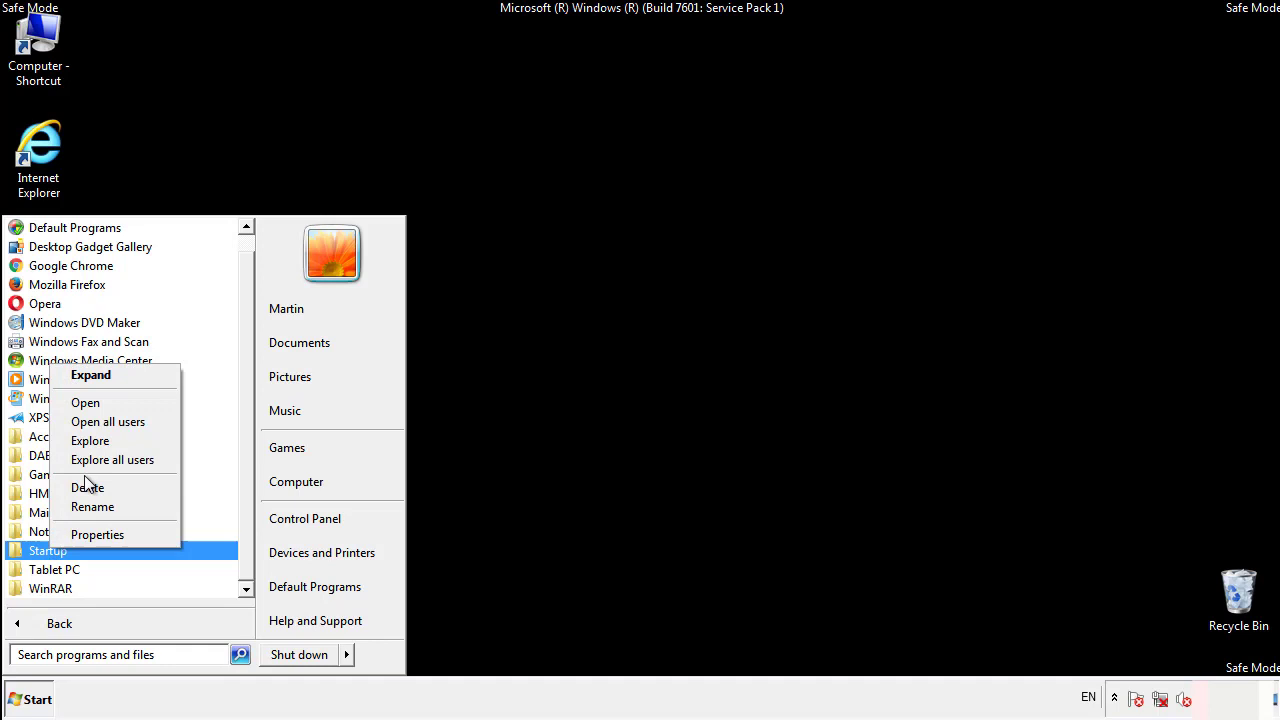
left_click(97, 402)
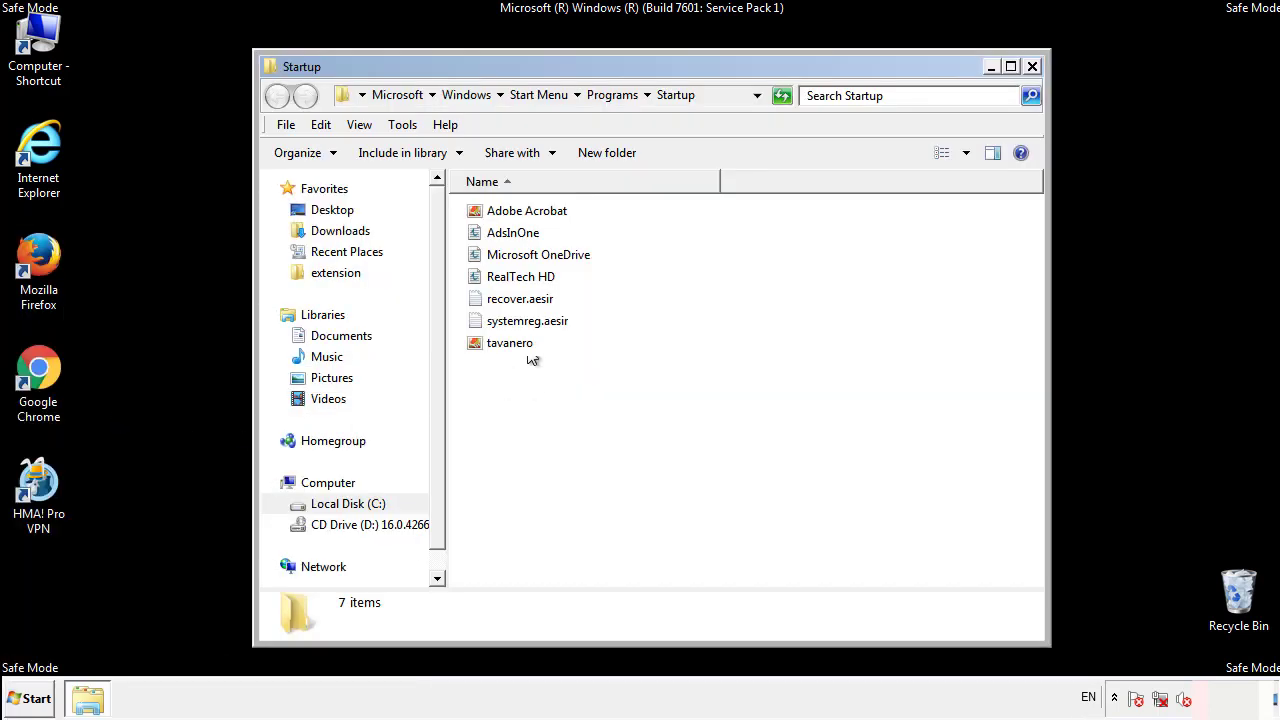
Delete AdsInOne, recover.aesir, systemreg.aesir and tavanero from Startup, then search Start for regedit.
left_click(520, 236)
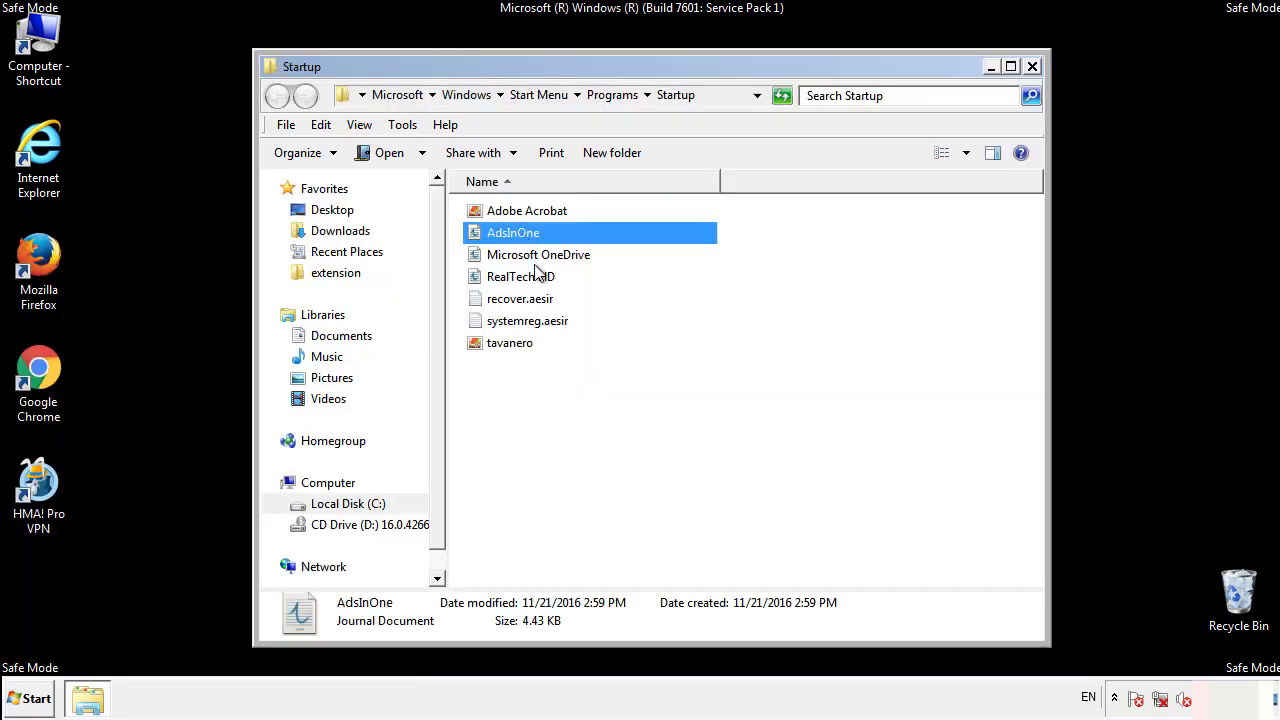
left_click(531, 296, "ctrl")
left_click(530, 321, "ctrl")
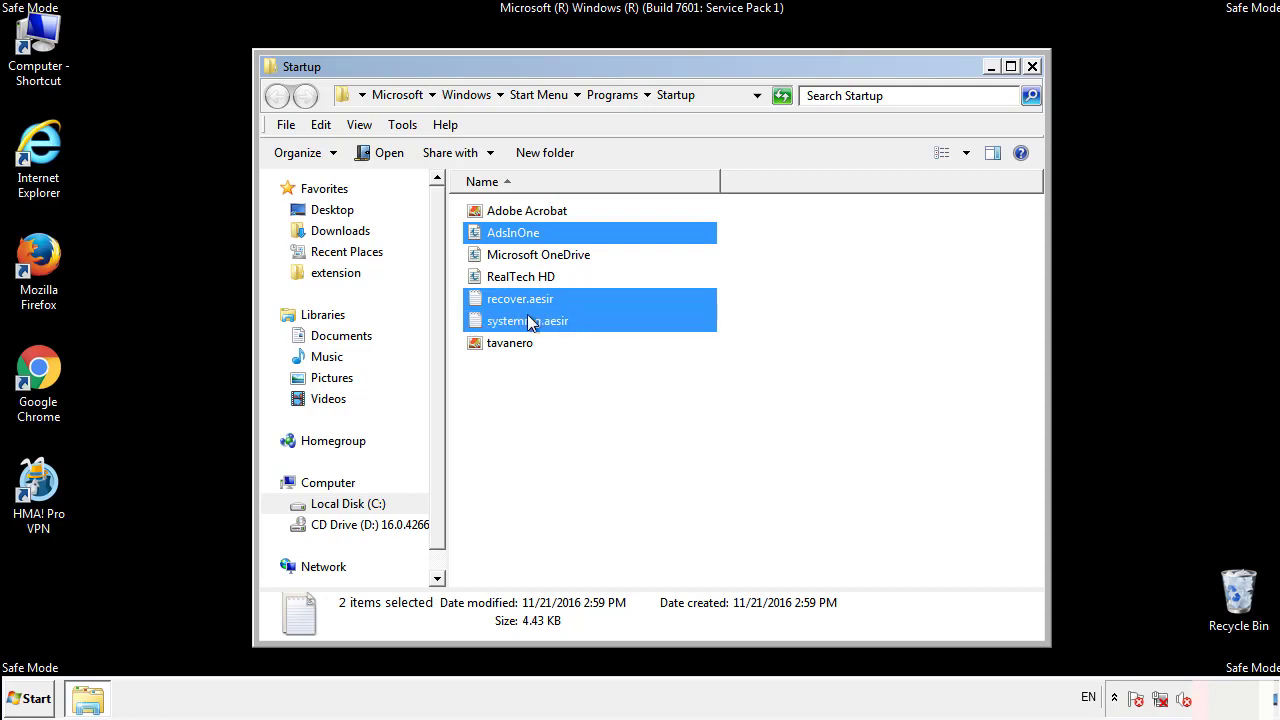
left_click(511, 341, "ctrl")
right_click(506, 344)
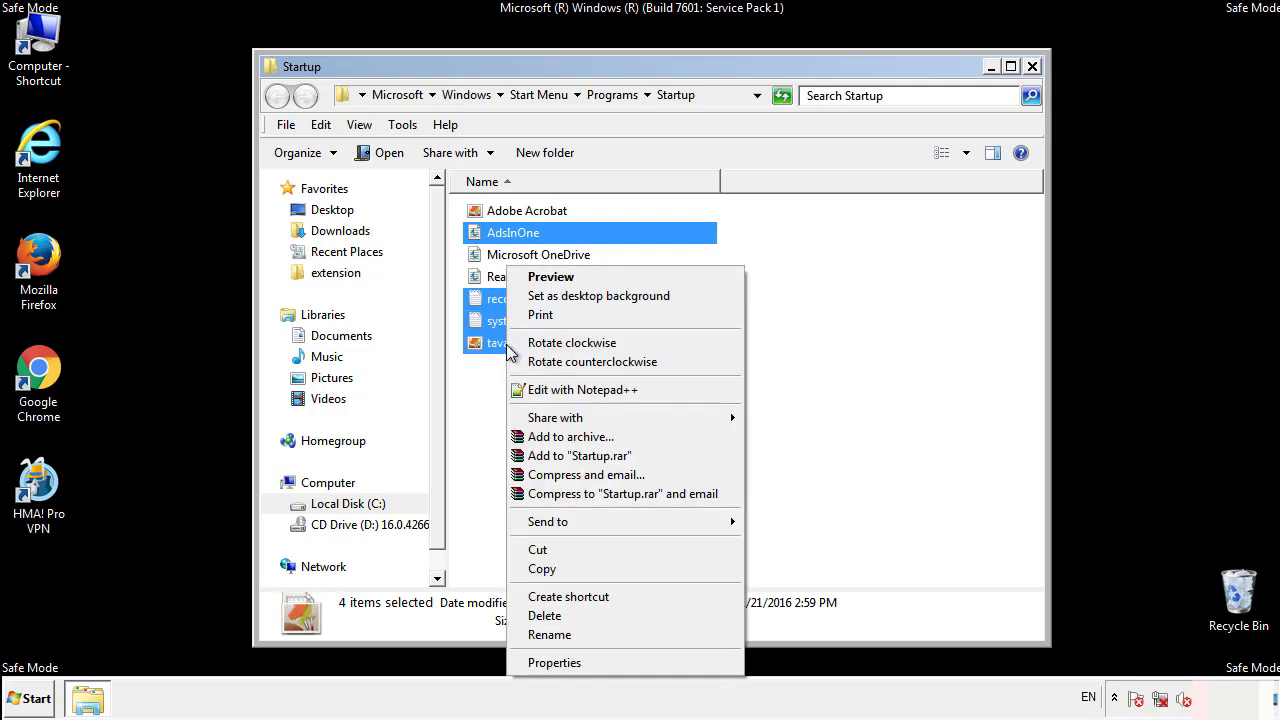
left_click(540, 615)
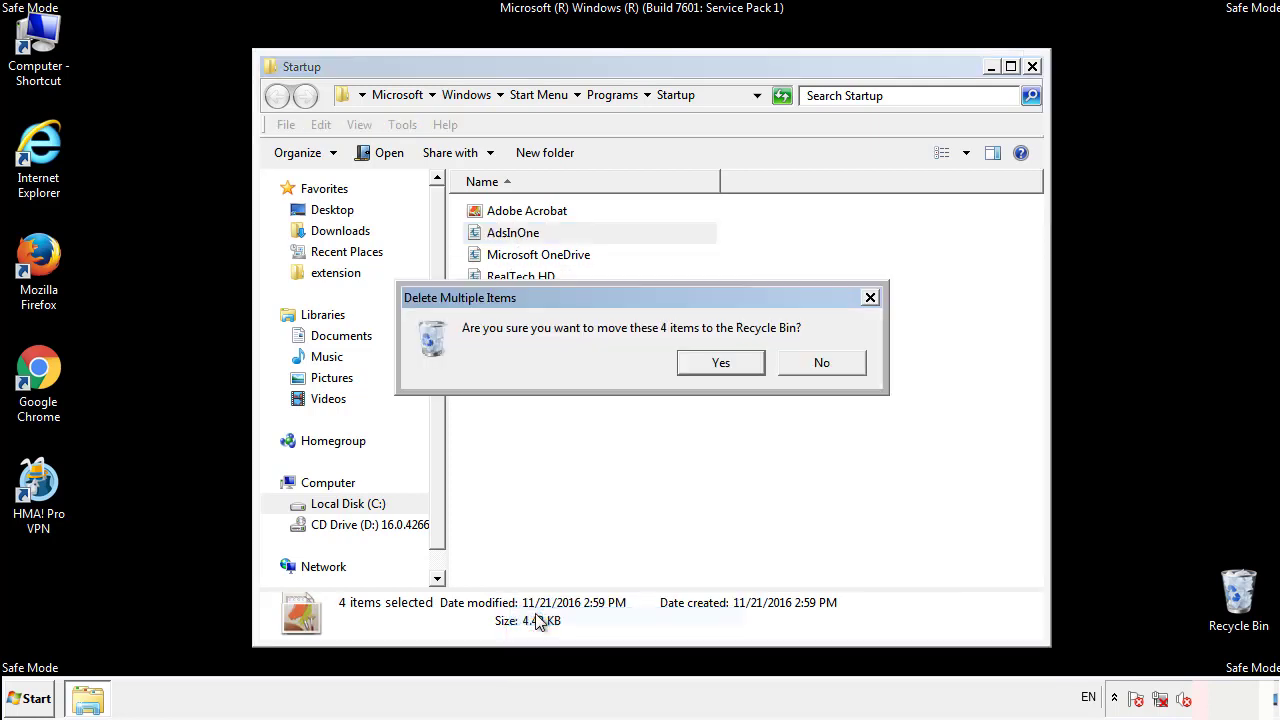
left_click(720, 362)
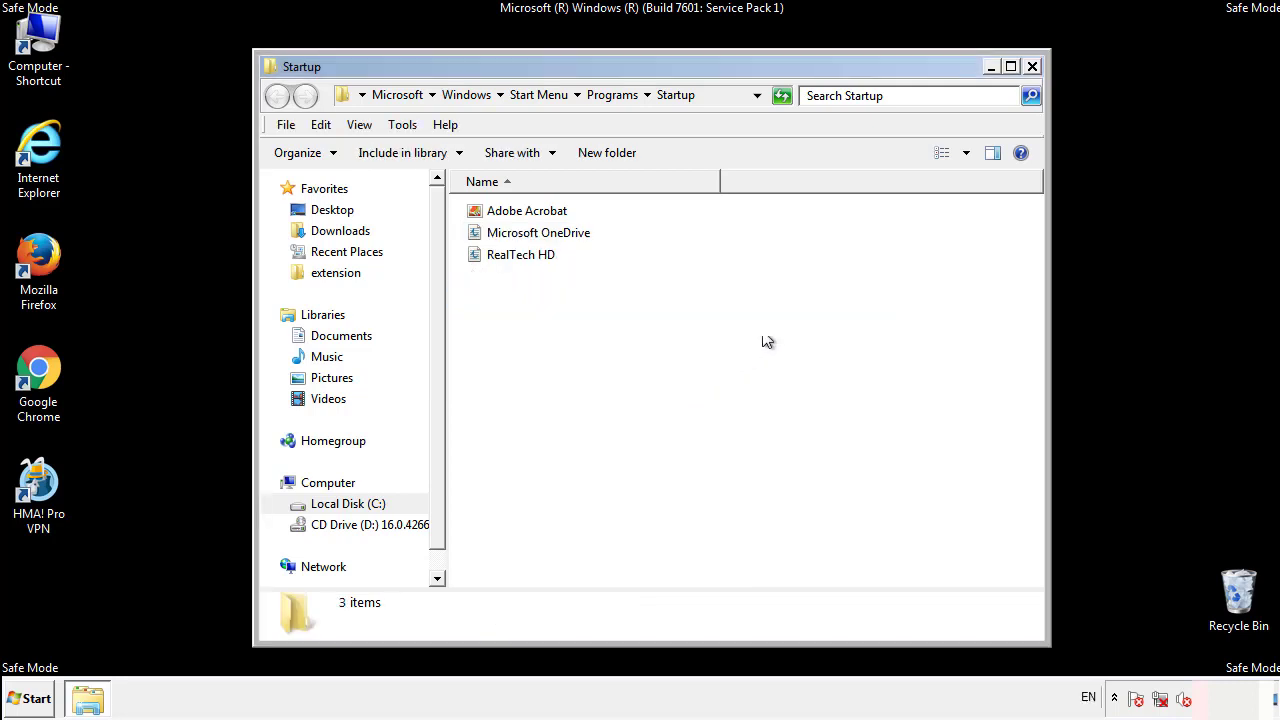
left_click(1033, 70)
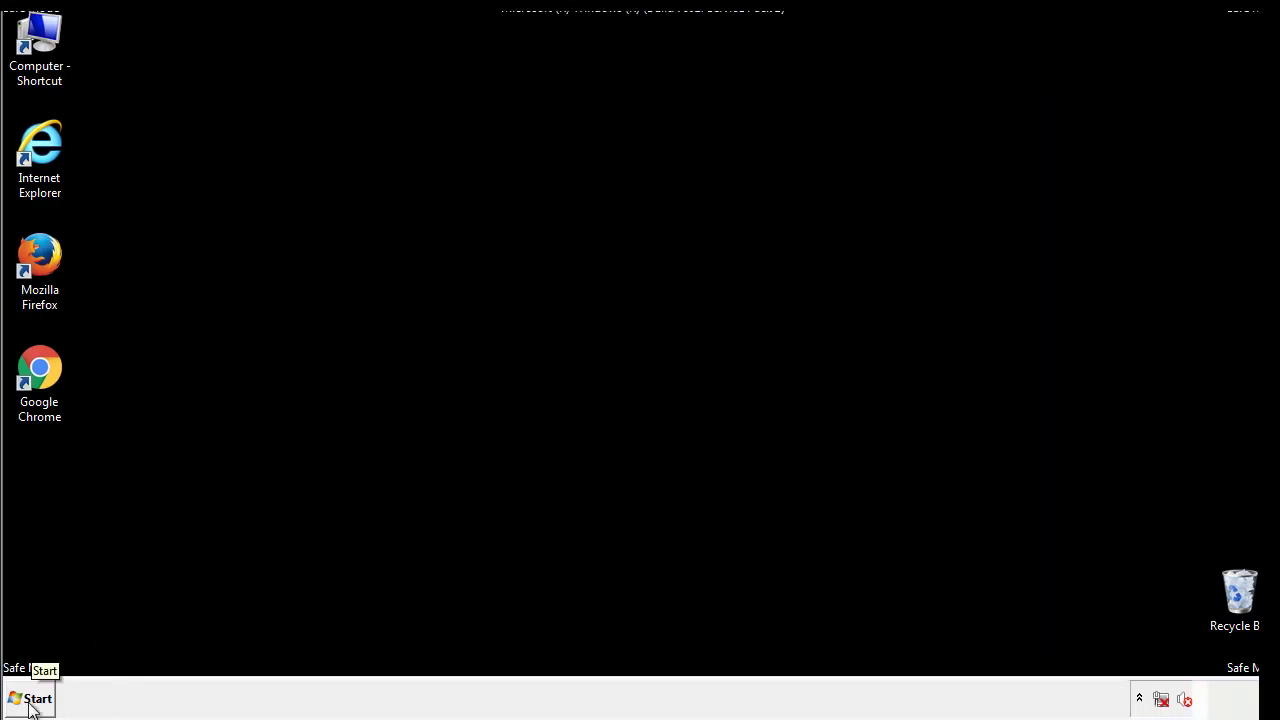
left_click(31, 706)
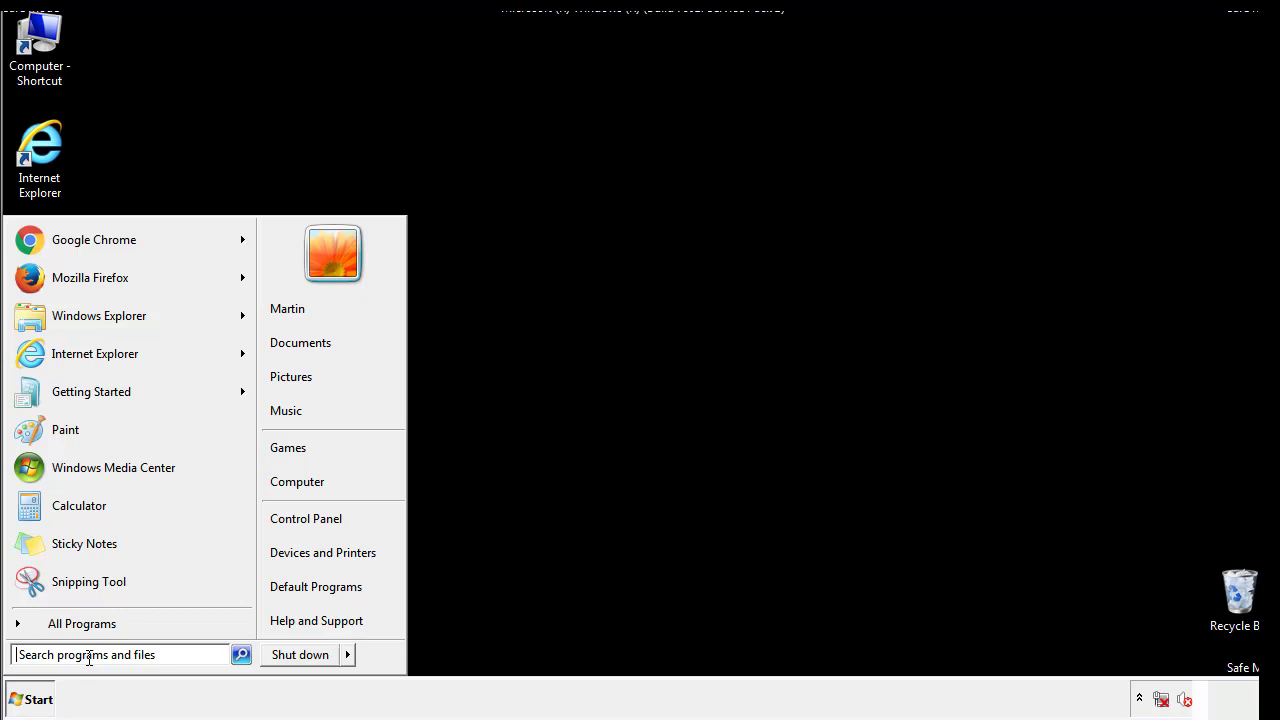
type("reged")
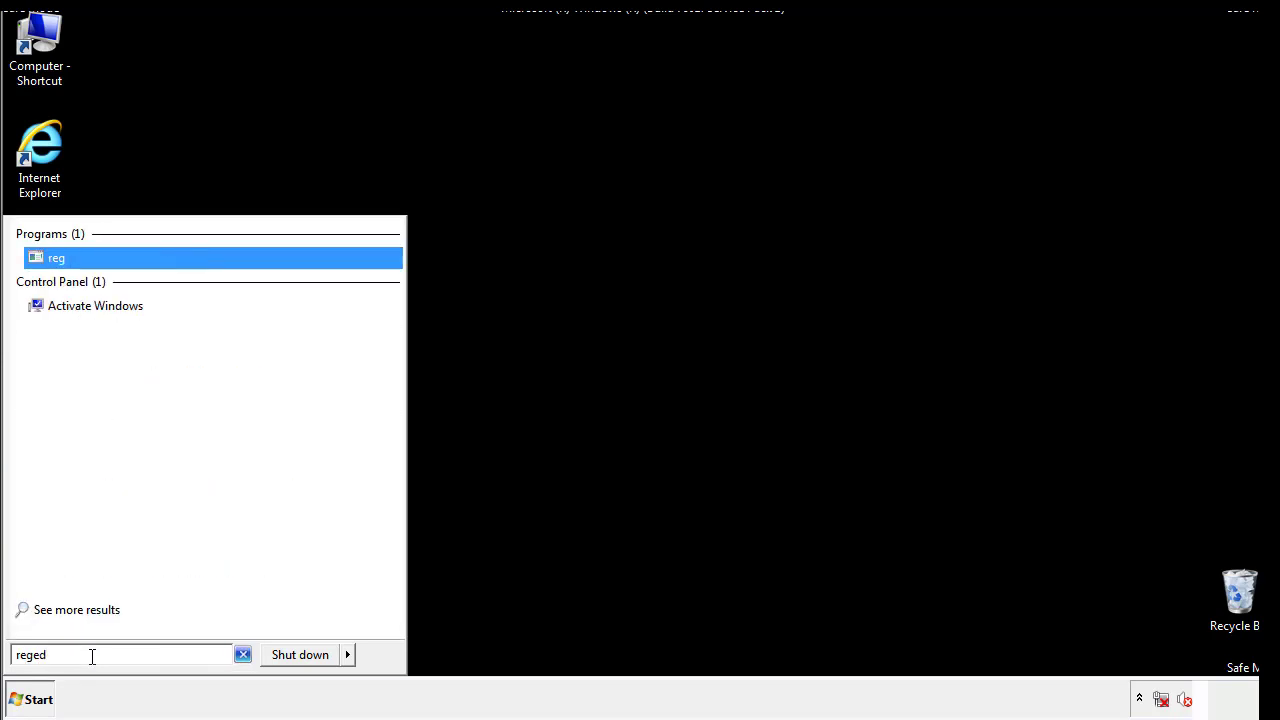
type("it")
Launch regedit and expand HKEY_LOCAL_MACHINE\SOFTWARE\Microsoft\Windows\CurrentVersion.
key("Return")
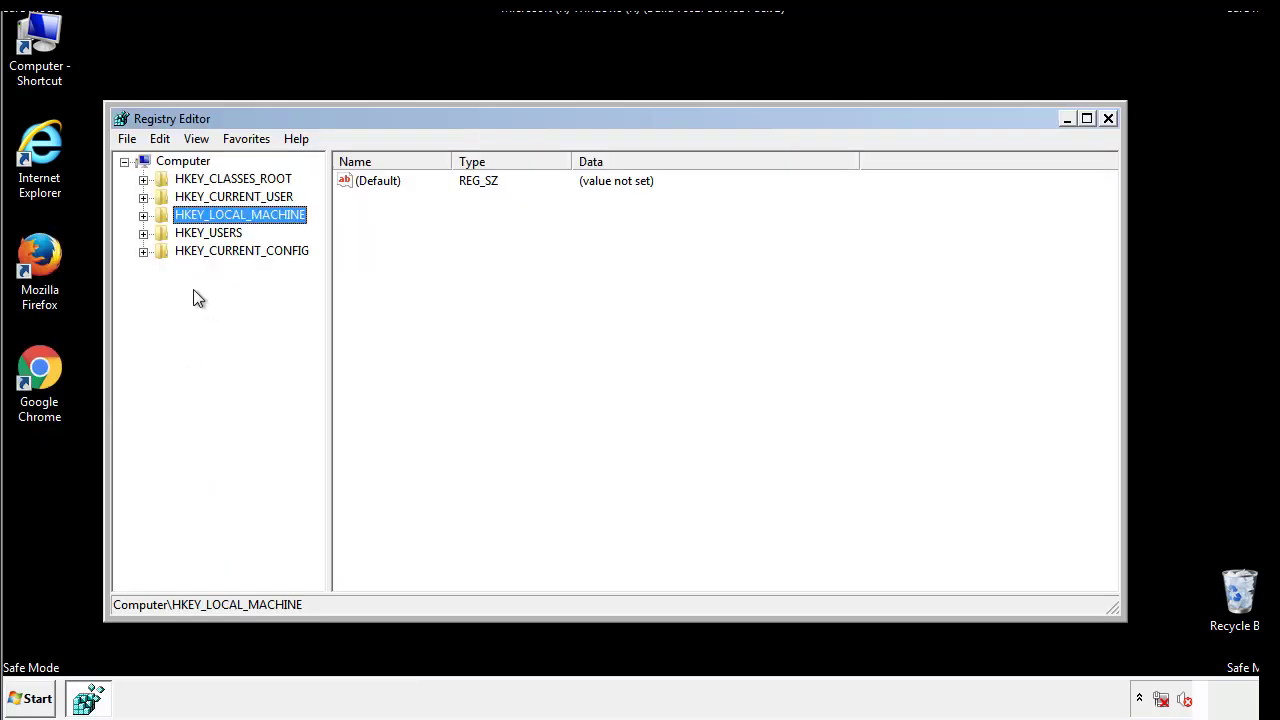
left_click(143, 215)
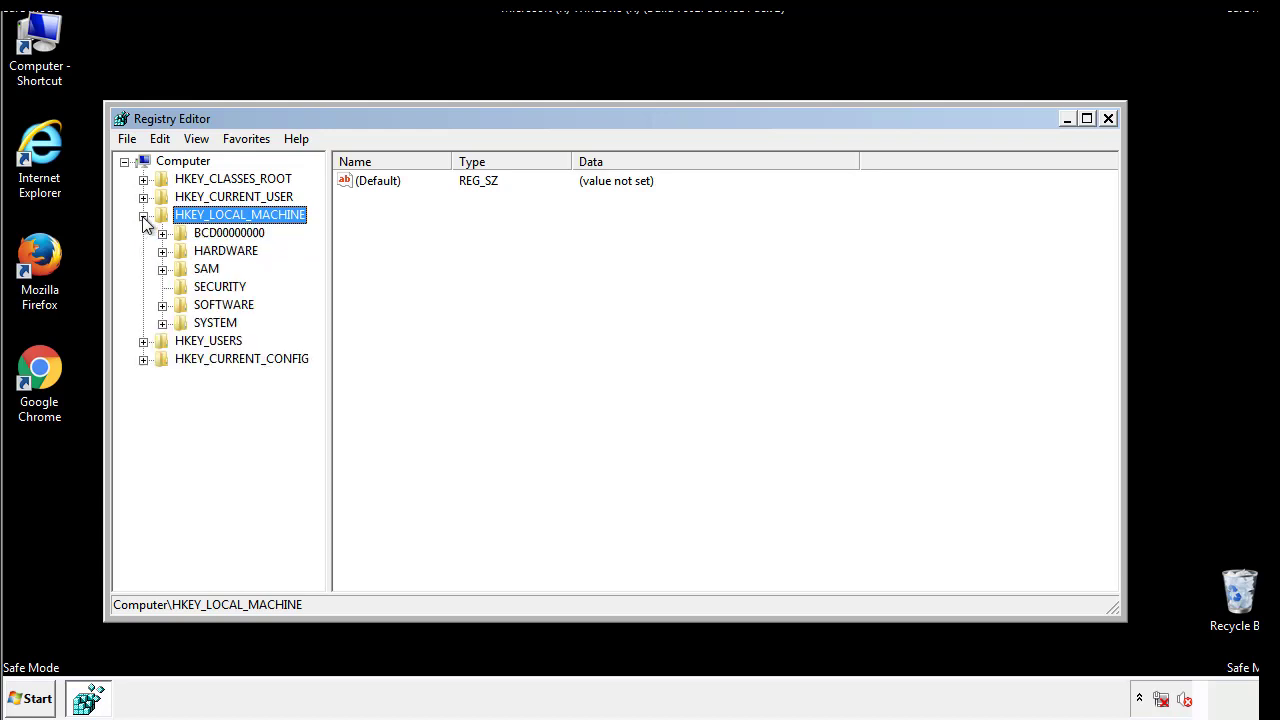
left_click(162, 305)
left_click_drag(315, 295, 317, 331)
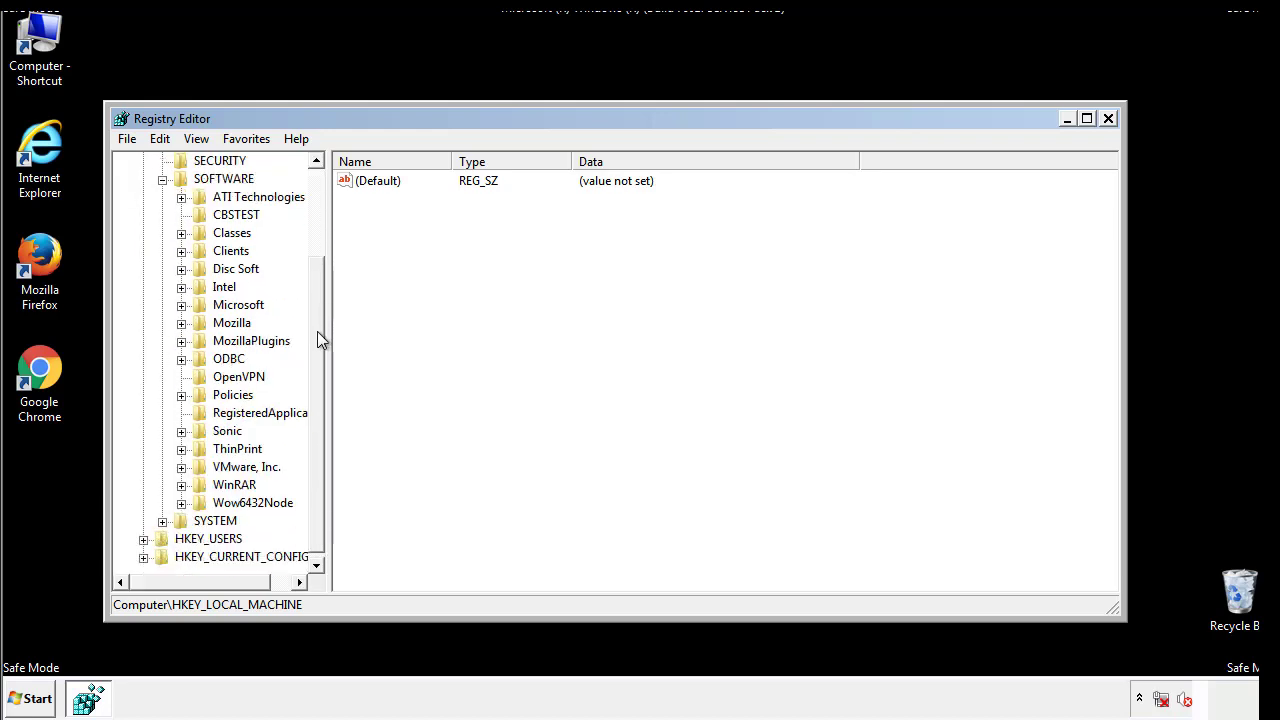
left_click(181, 305)
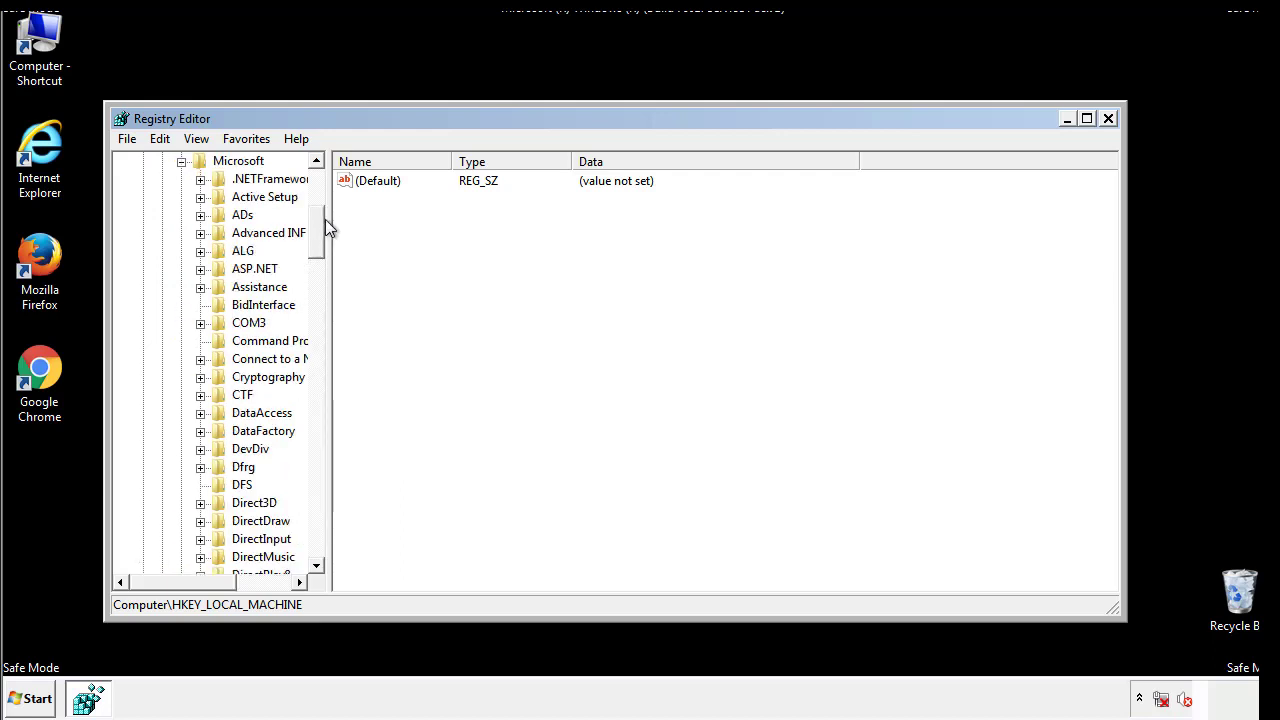
left_click_drag(316, 247, 320, 517)
left_click(201, 306)
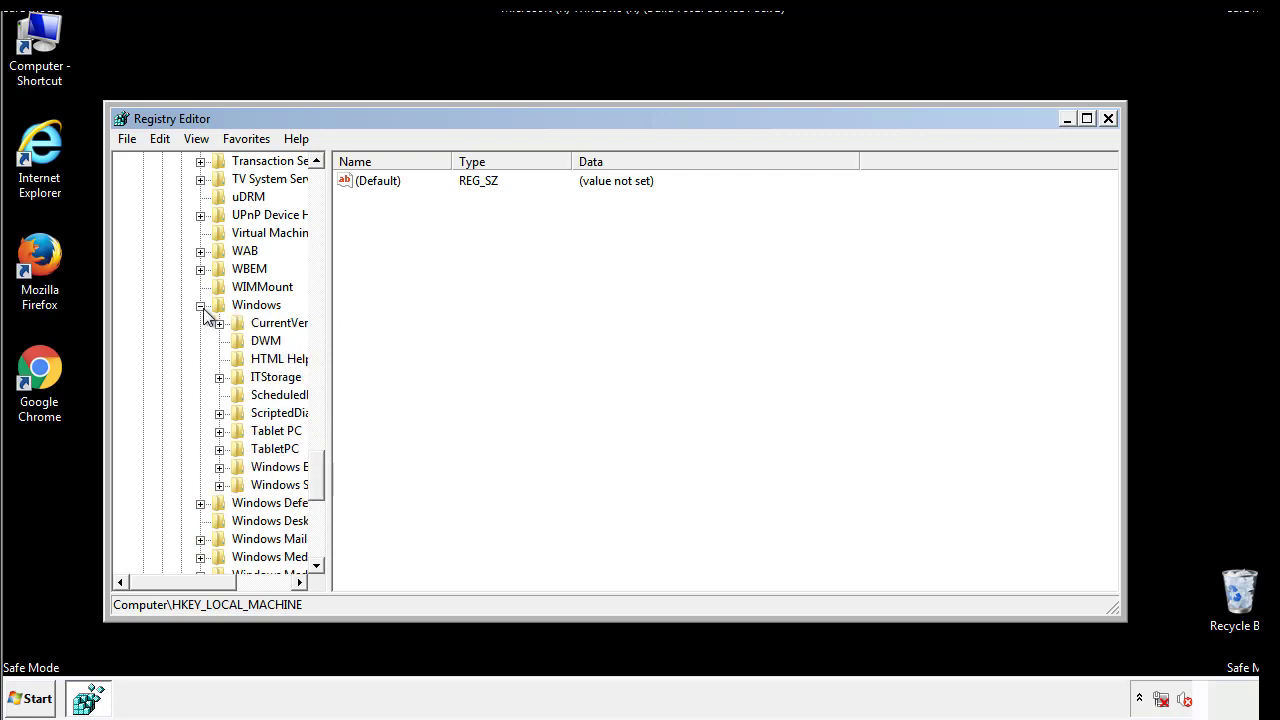
left_click_drag(175, 581, 204, 587)
left_click(169, 324)
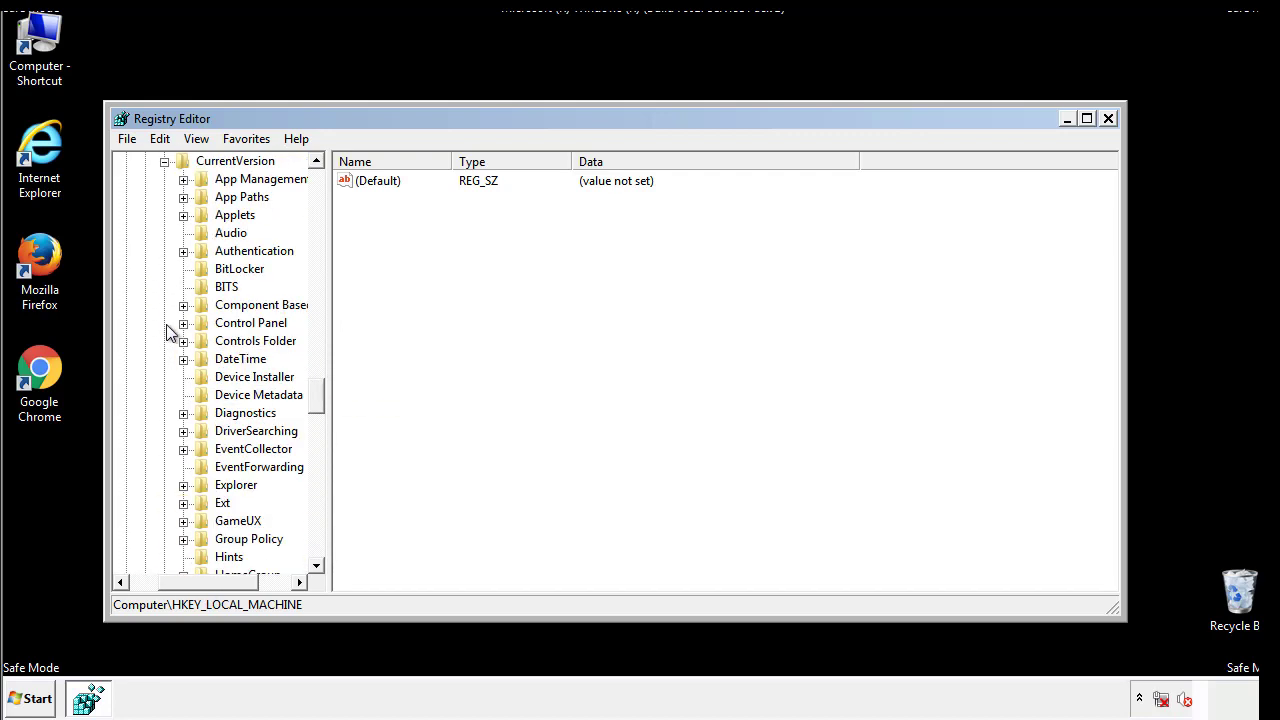
left_click_drag(325, 395, 317, 463)
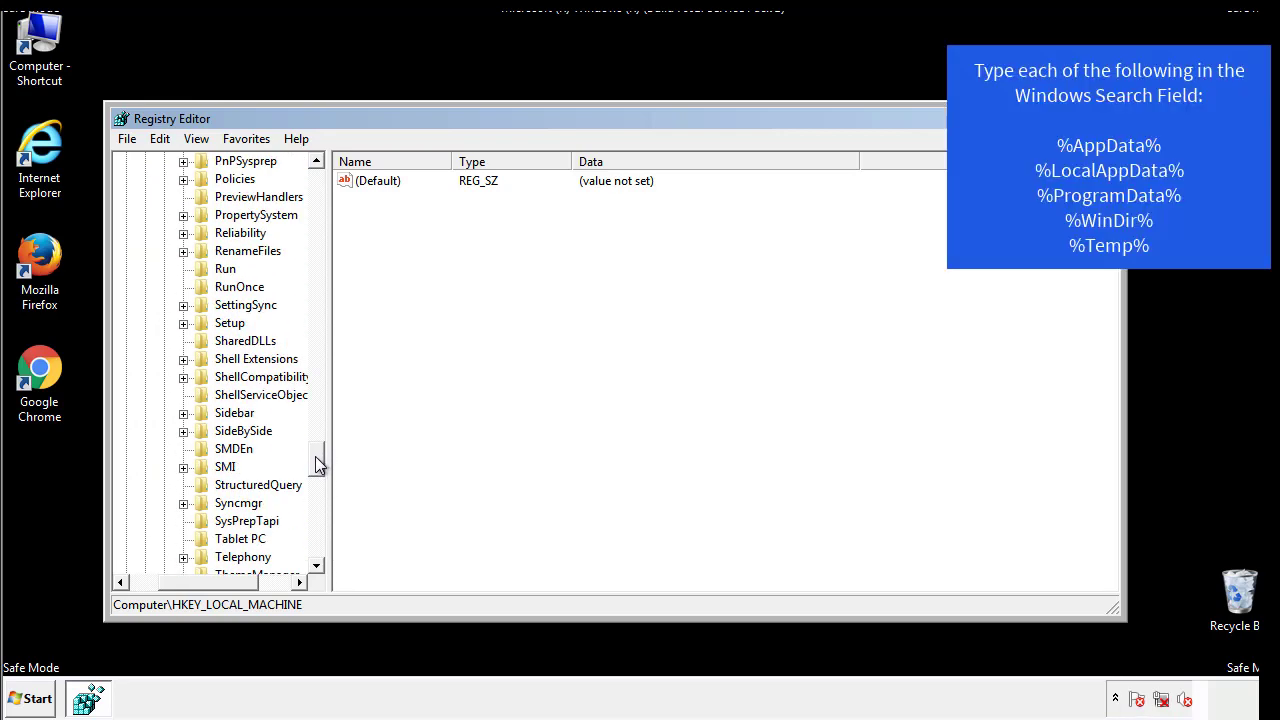
Delete the tappi.loc value from HKLM's CurrentVersion\Run key, keeping the VMware entry.
left_click(218, 270)
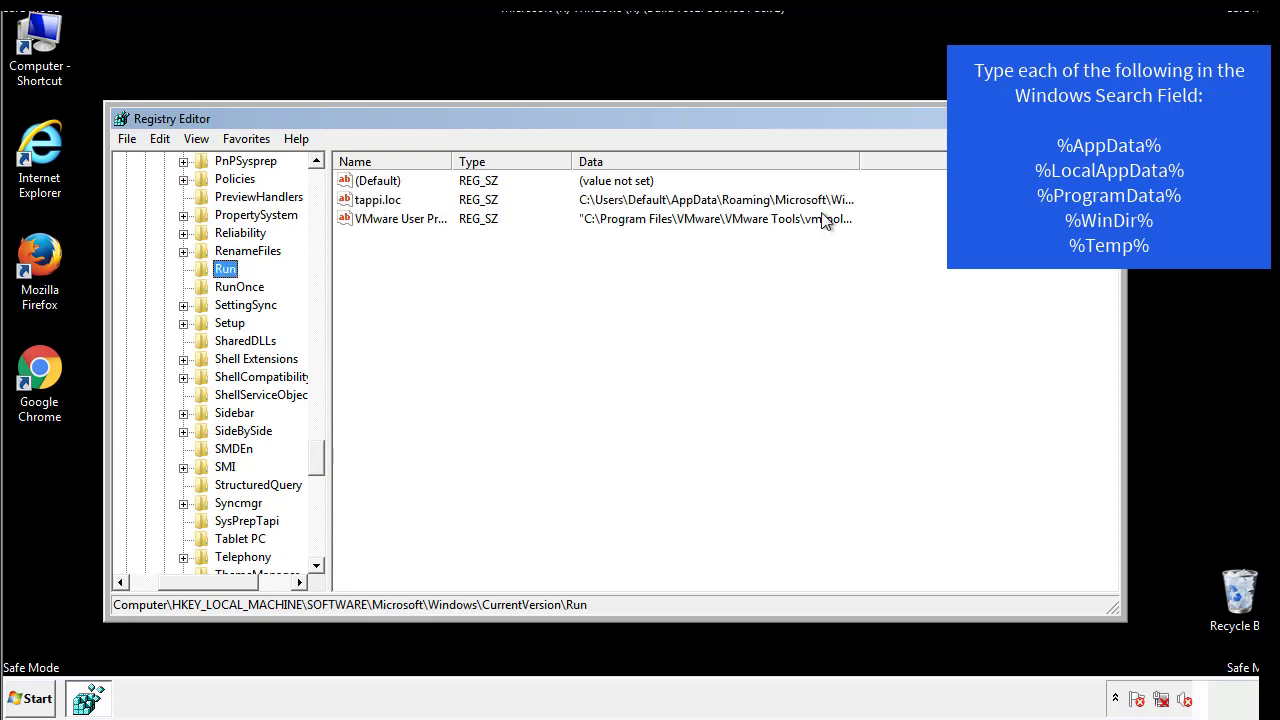
left_click(379, 205)
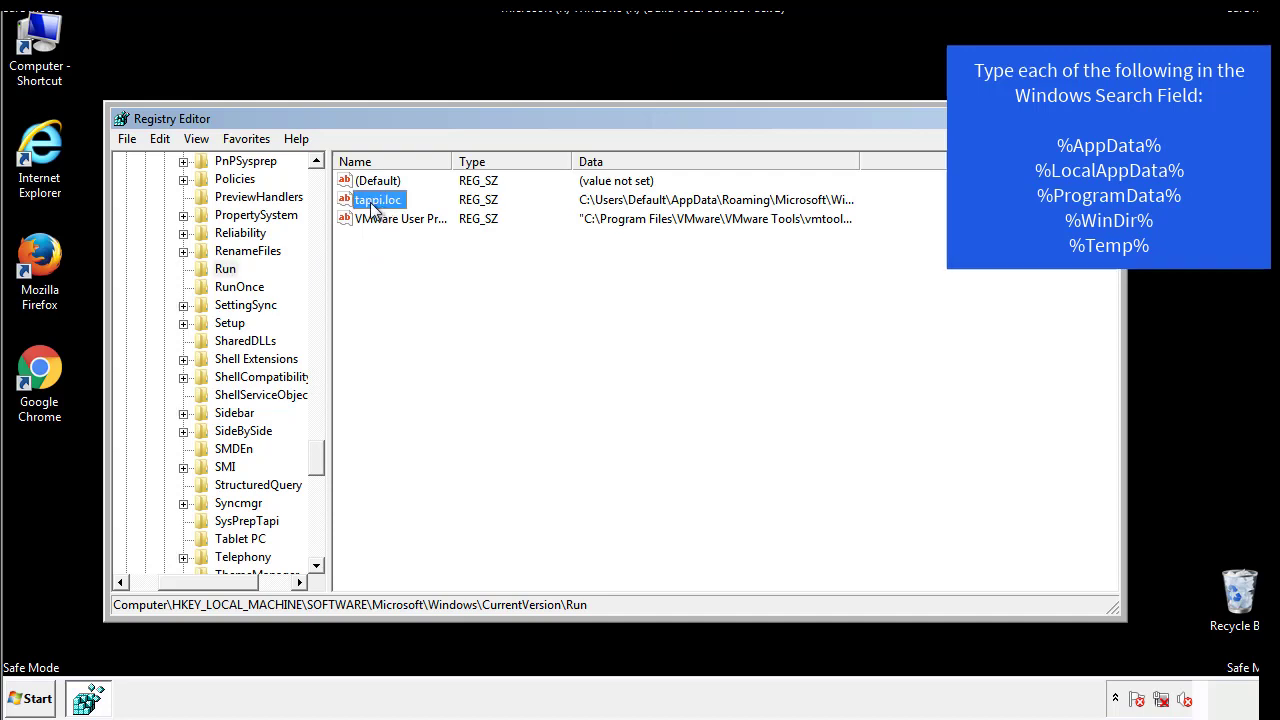
right_click(370, 203)
left_click(399, 260)
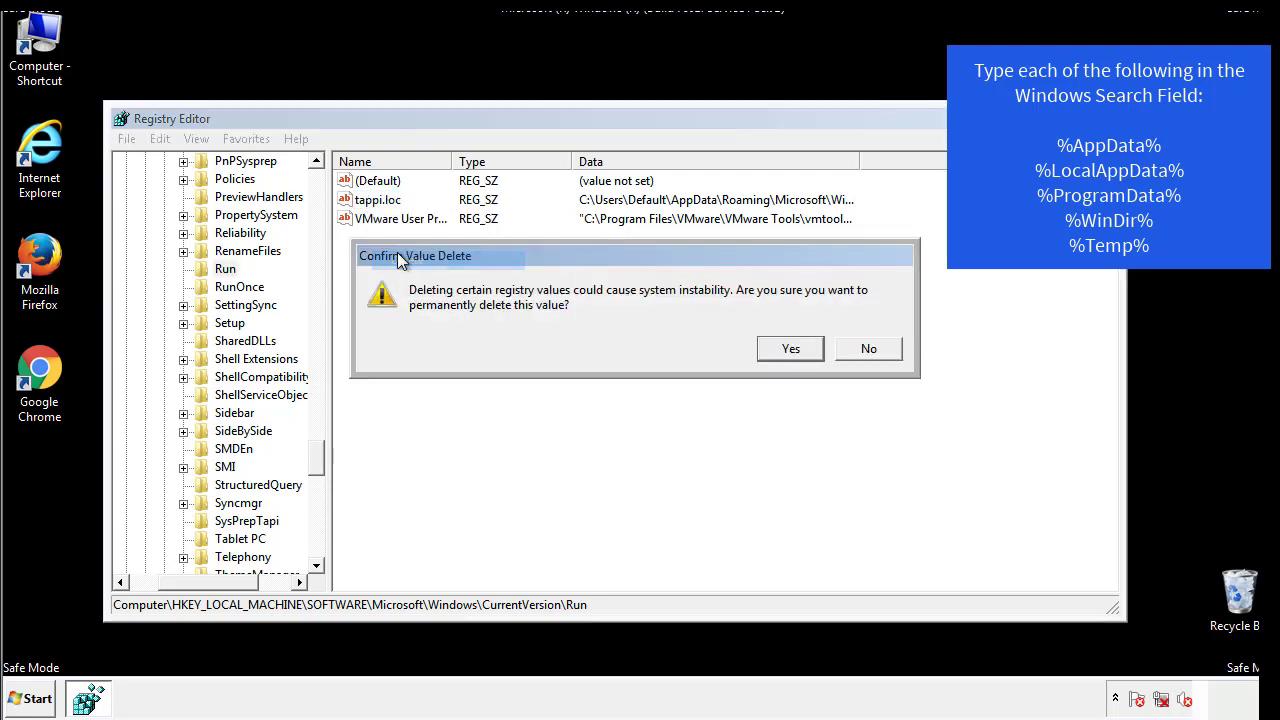
left_click(779, 353)
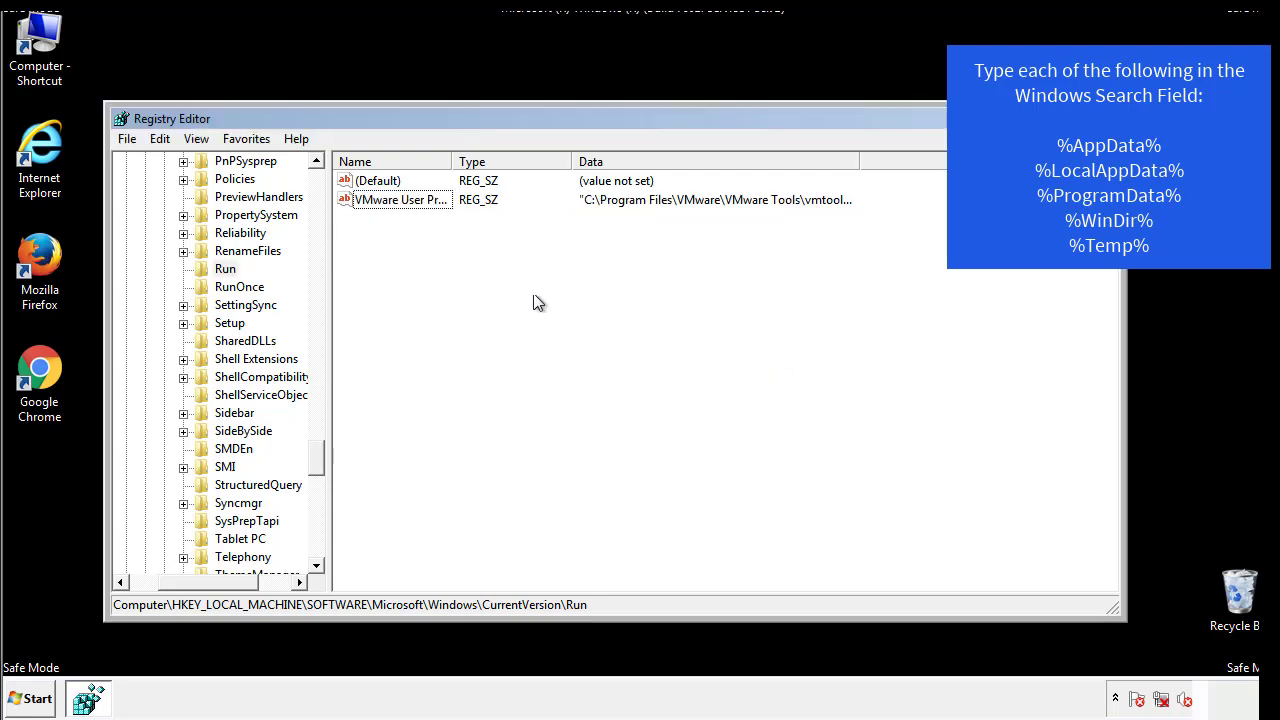
left_click_drag(314, 452, 317, 543)
left_click_drag(216, 586, 157, 596)
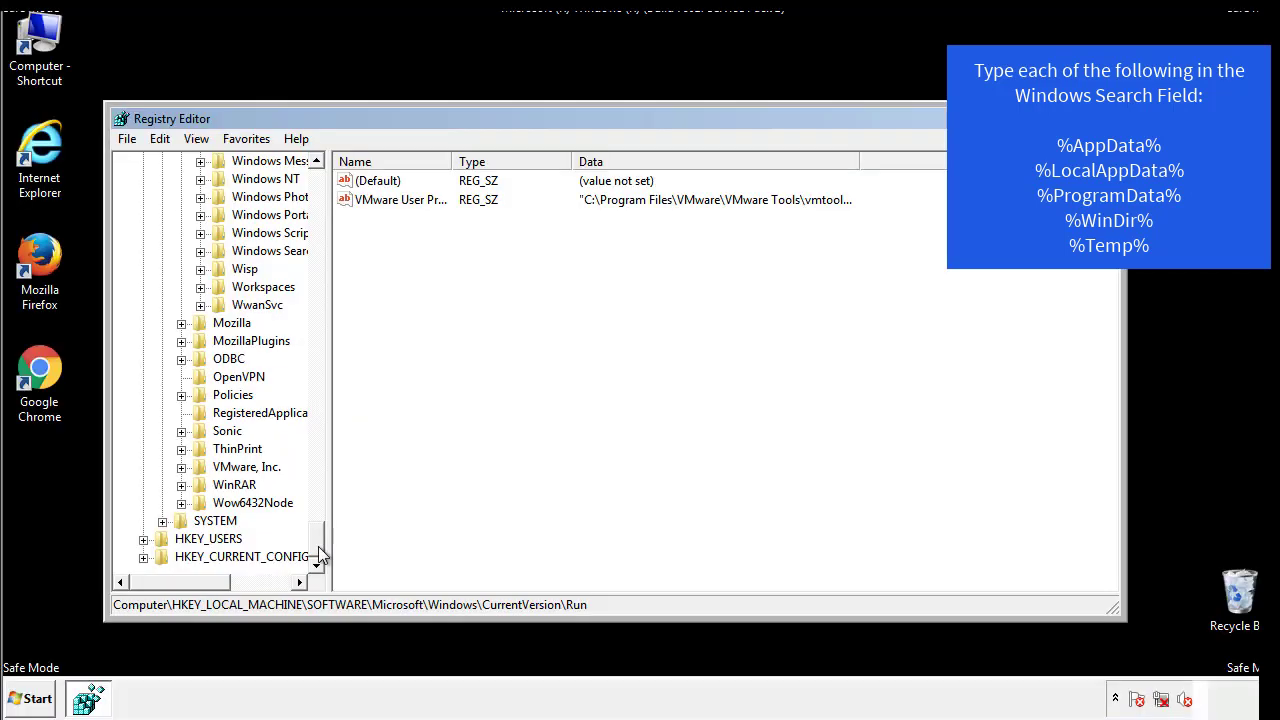
left_click_drag(318, 553, 326, 190)
Collapse HKEY_LOCAL_MACHINE and expand HKEY_CURRENT_USER\Software\Microsoft\Windows\CurrentVersion.
left_click(143, 214)
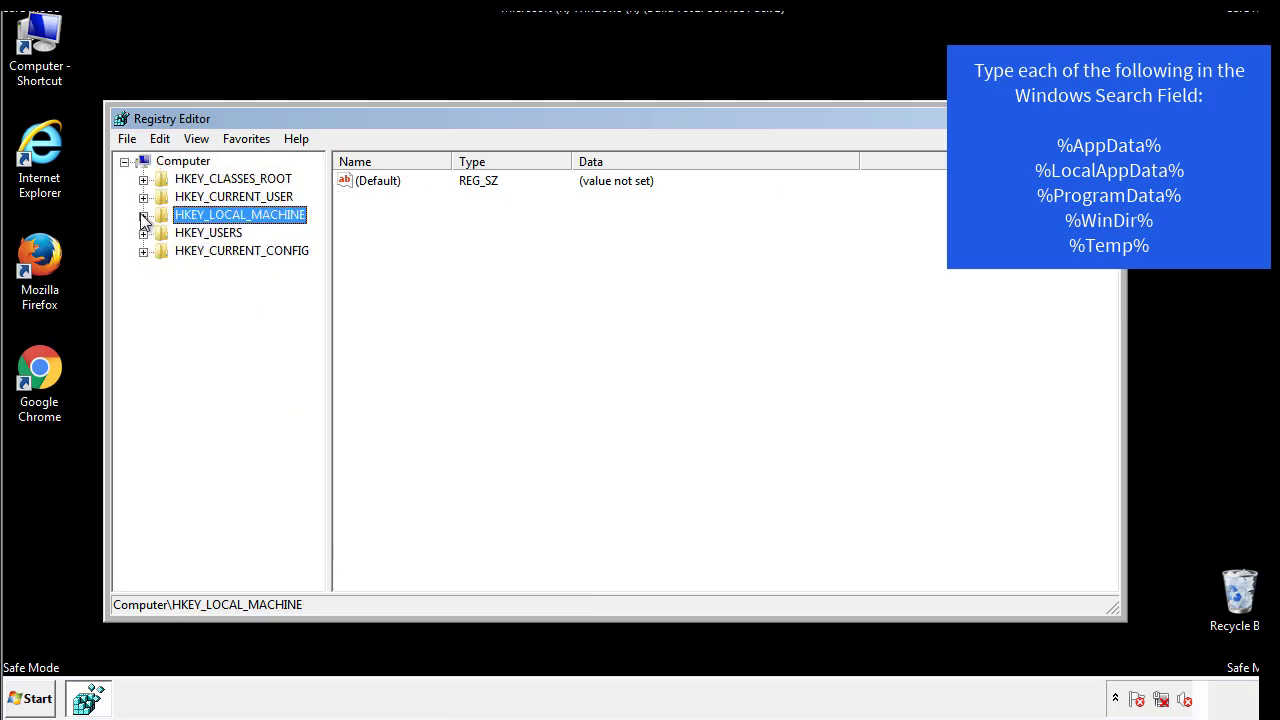
left_click(143, 198)
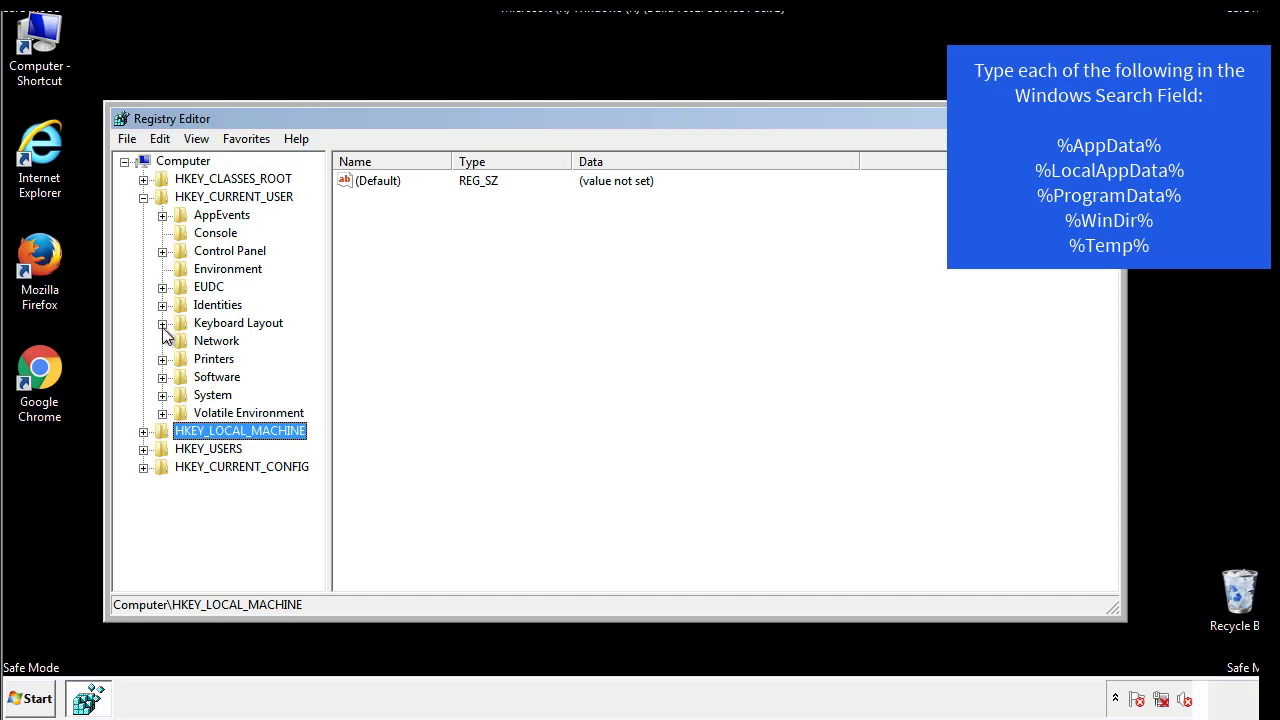
left_click(163, 377)
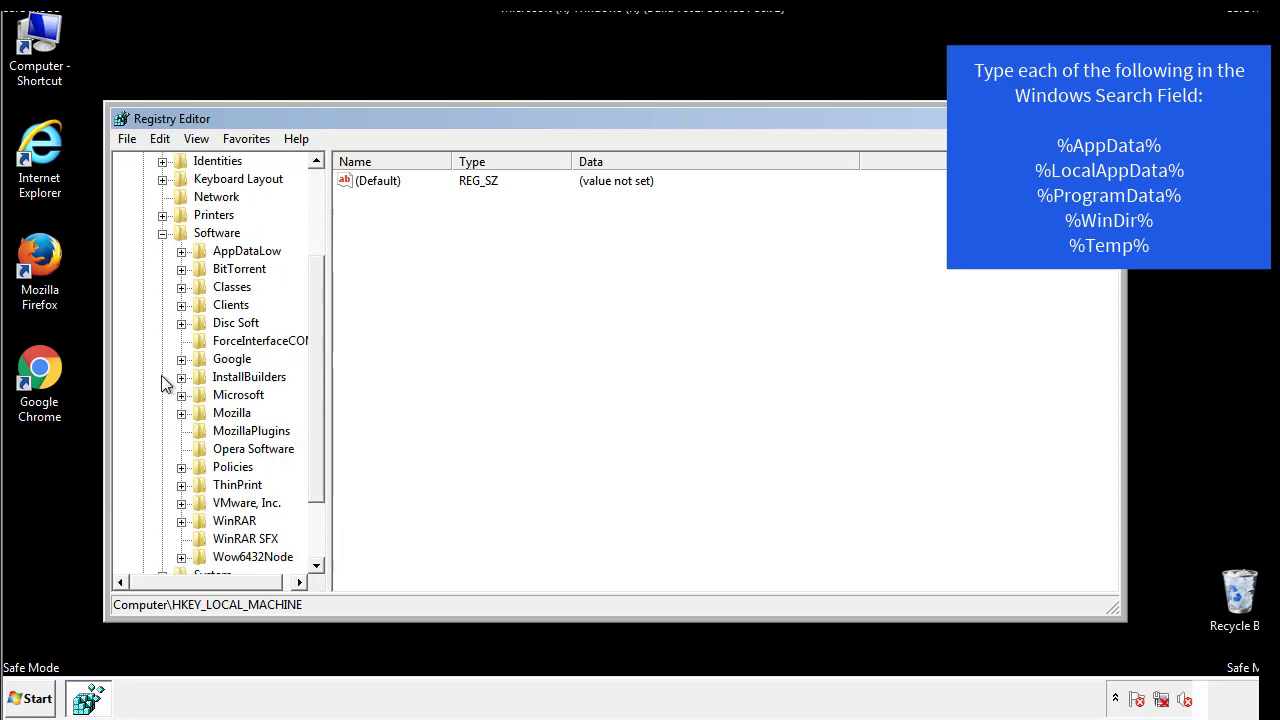
left_click_drag(314, 363, 314, 381)
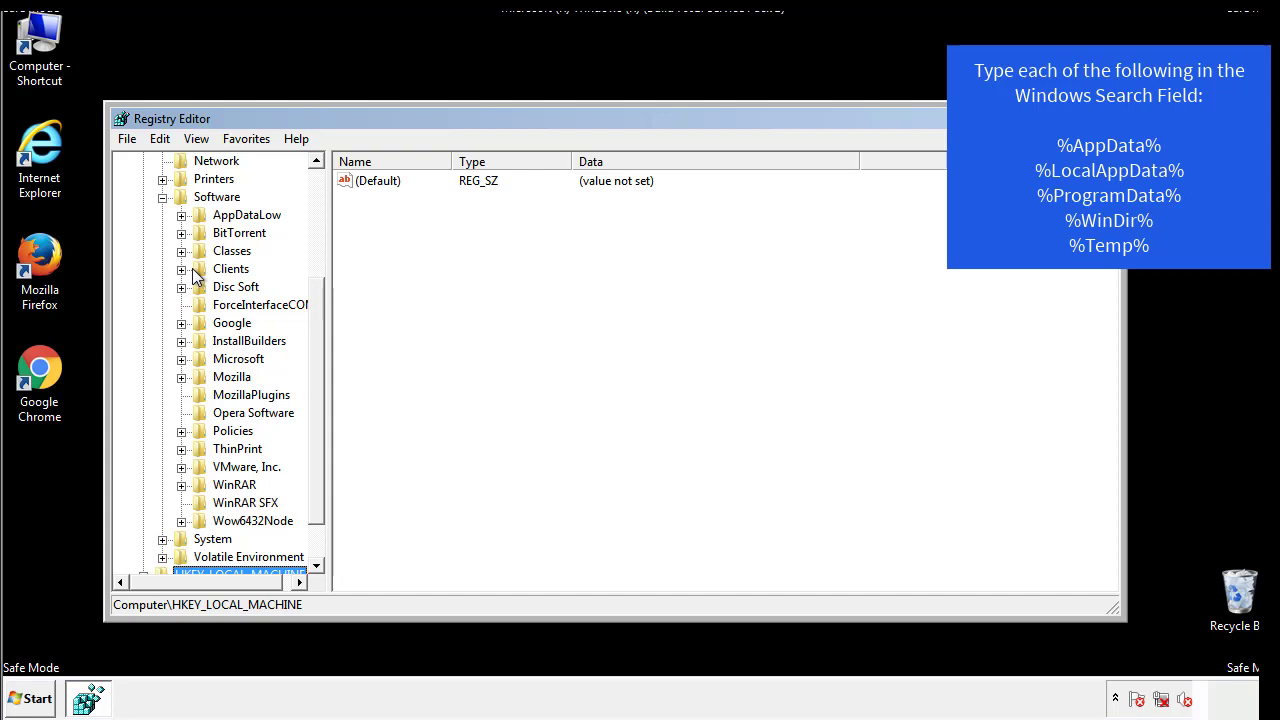
left_click(181, 359)
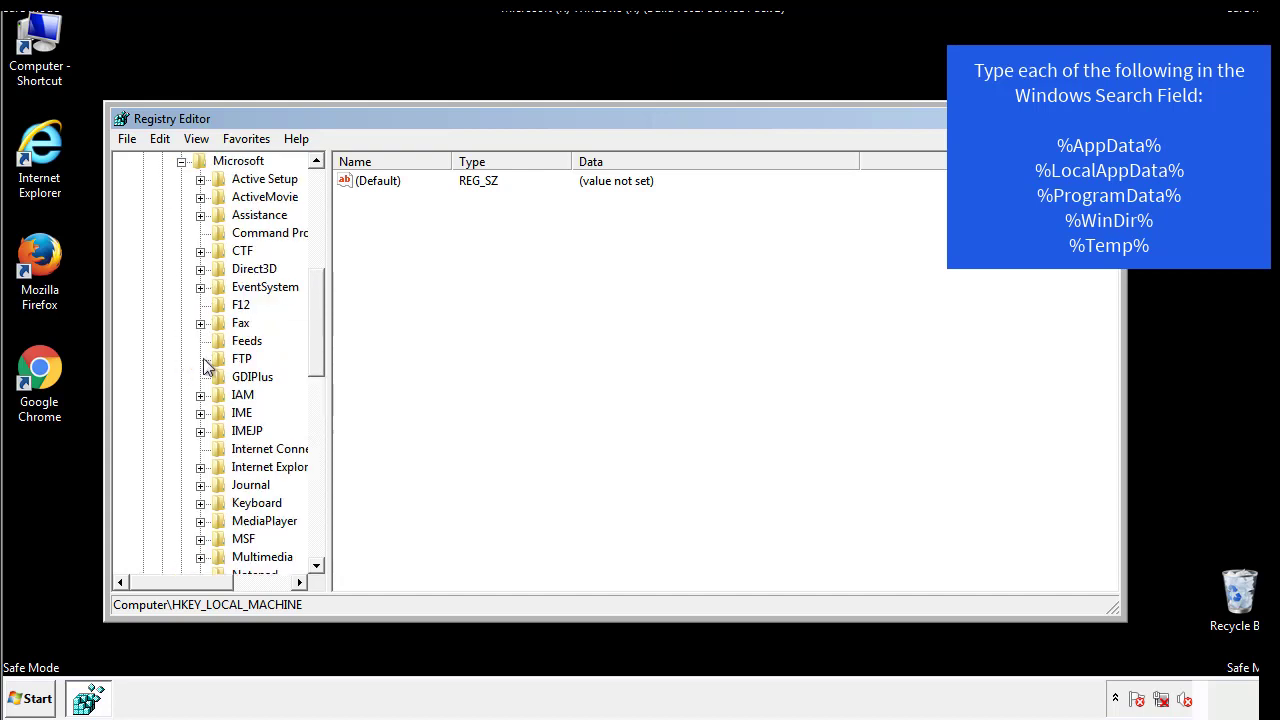
left_click_drag(314, 292, 315, 417)
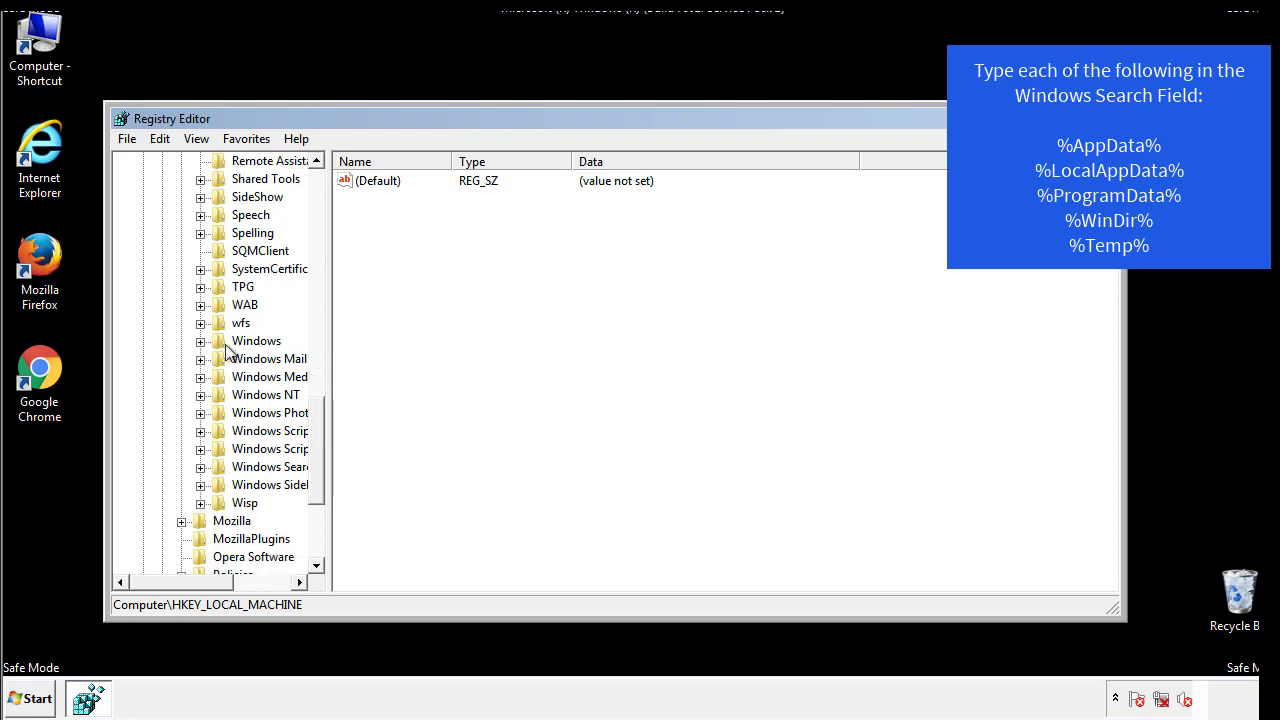
left_click(201, 341)
left_click(219, 359)
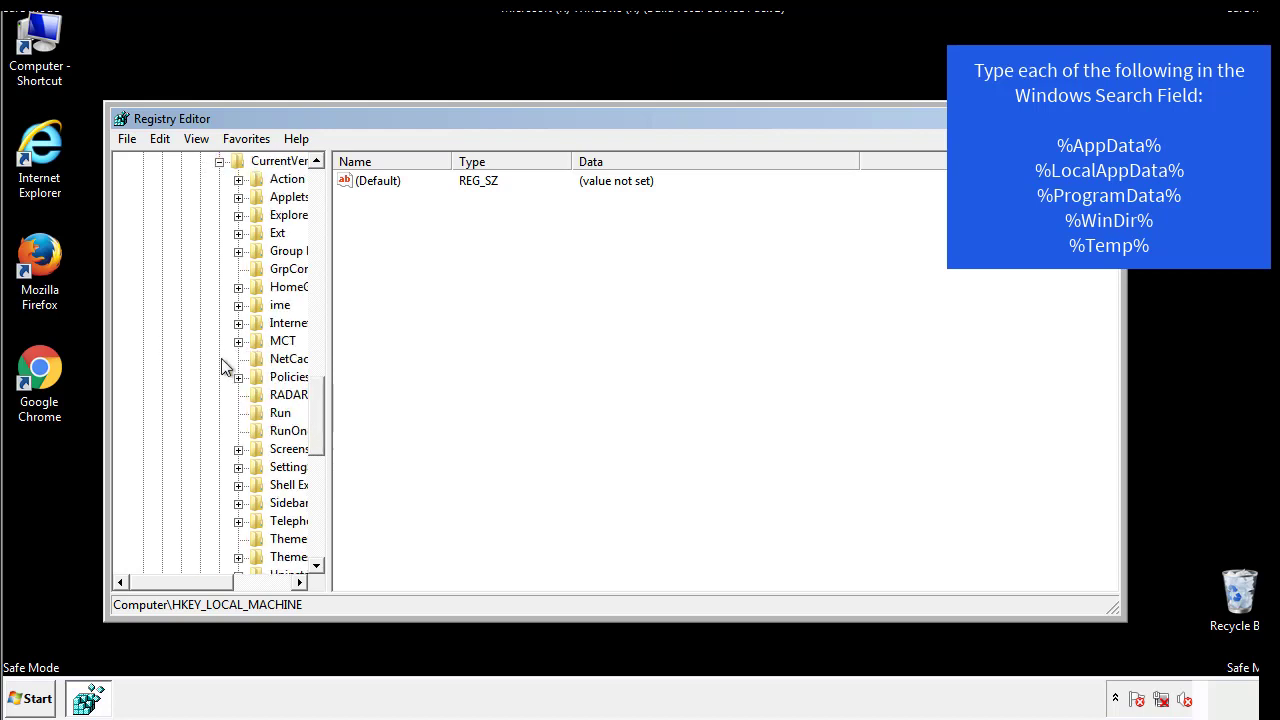
View the current user's Run key, holding only a DAEMON Tools entry, then collapse Windows.
left_click_drag(194, 584, 225, 582)
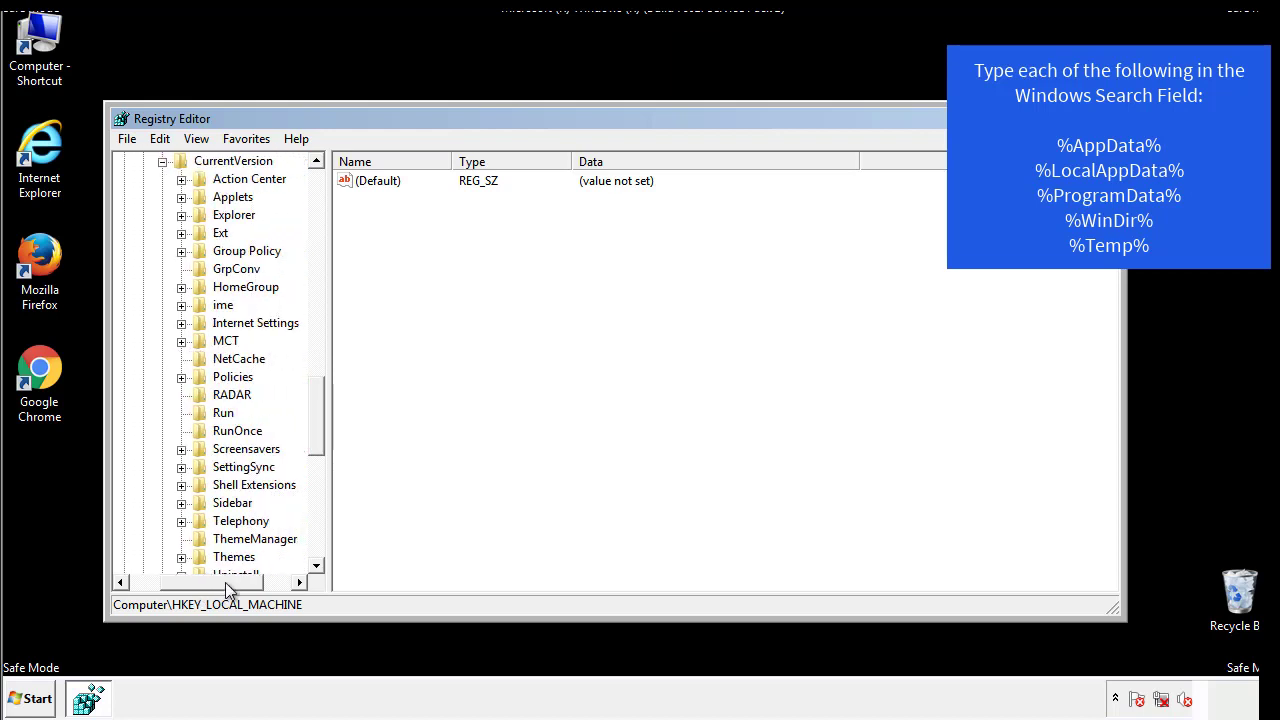
left_click(222, 413)
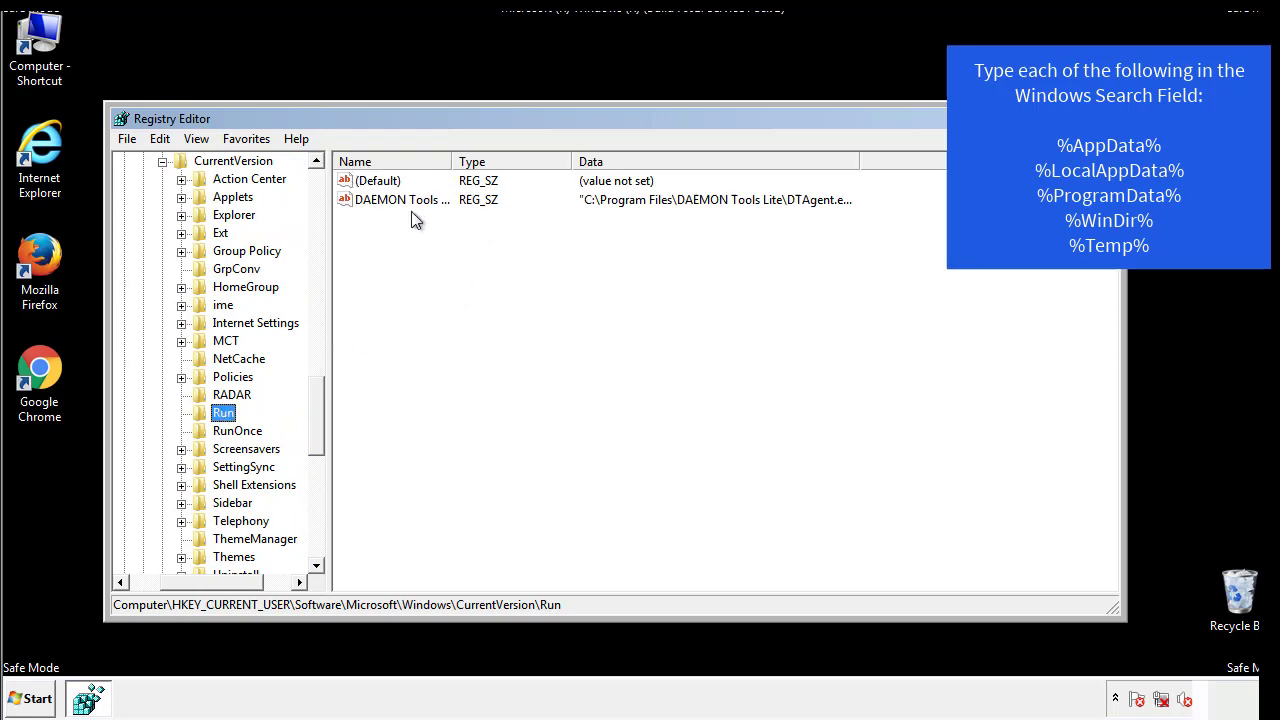
left_click(545, 230)
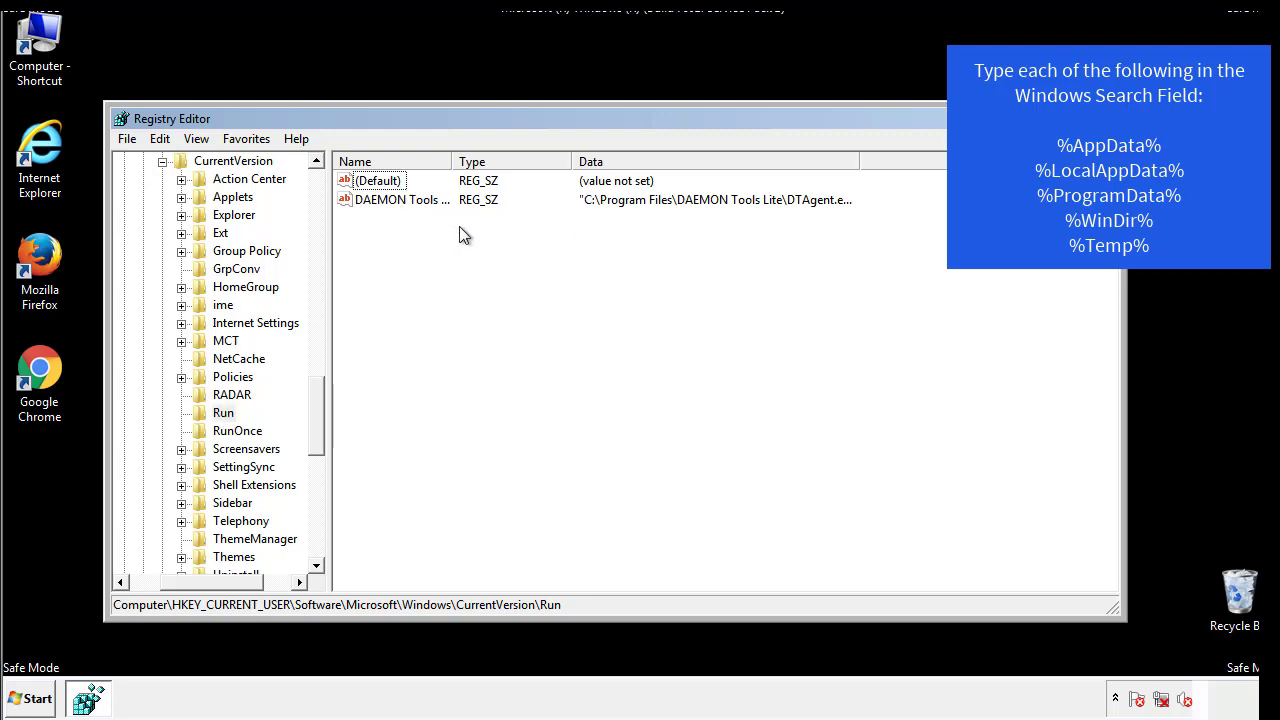
left_click_drag(212, 579, 187, 581)
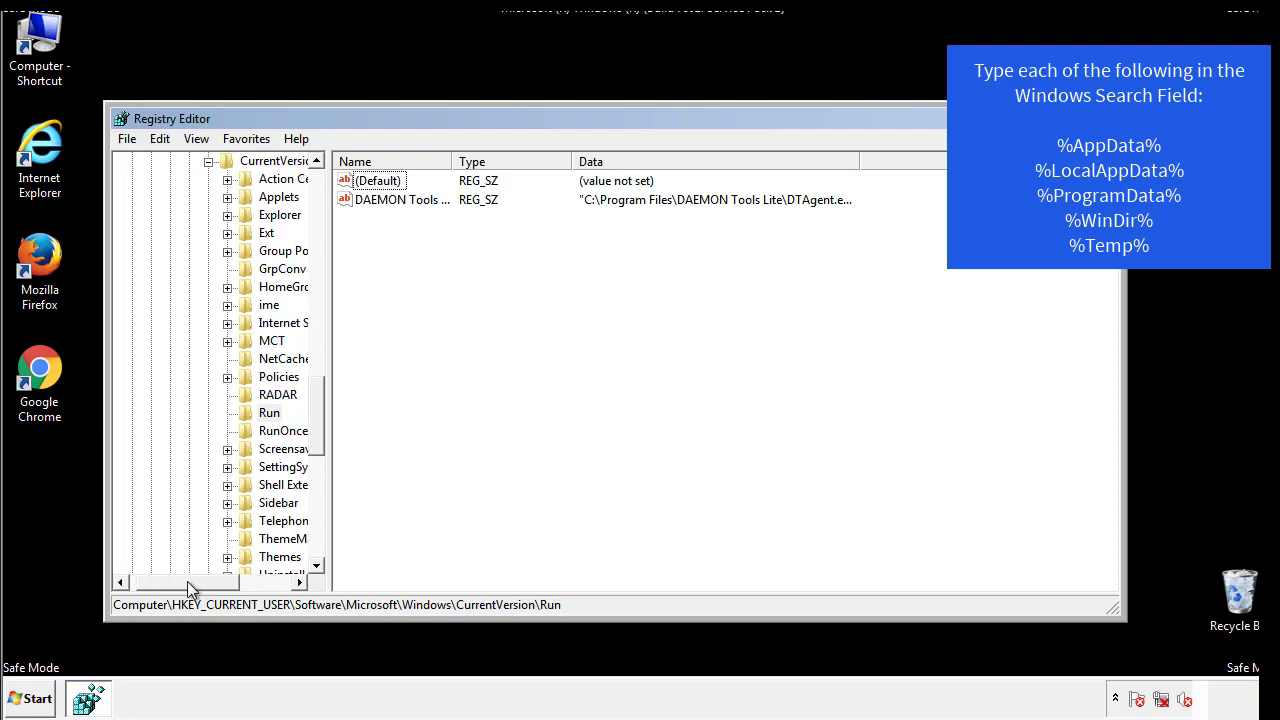
left_click_drag(324, 434, 316, 417)
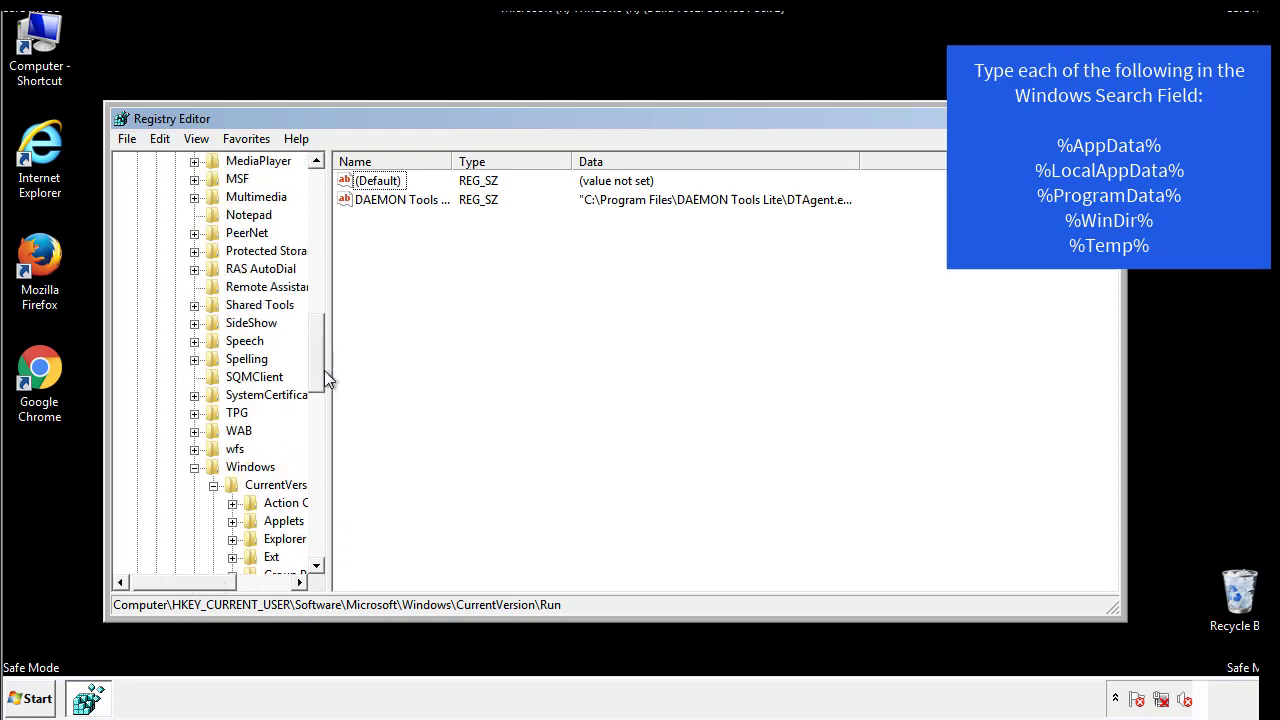
left_click(196, 469)
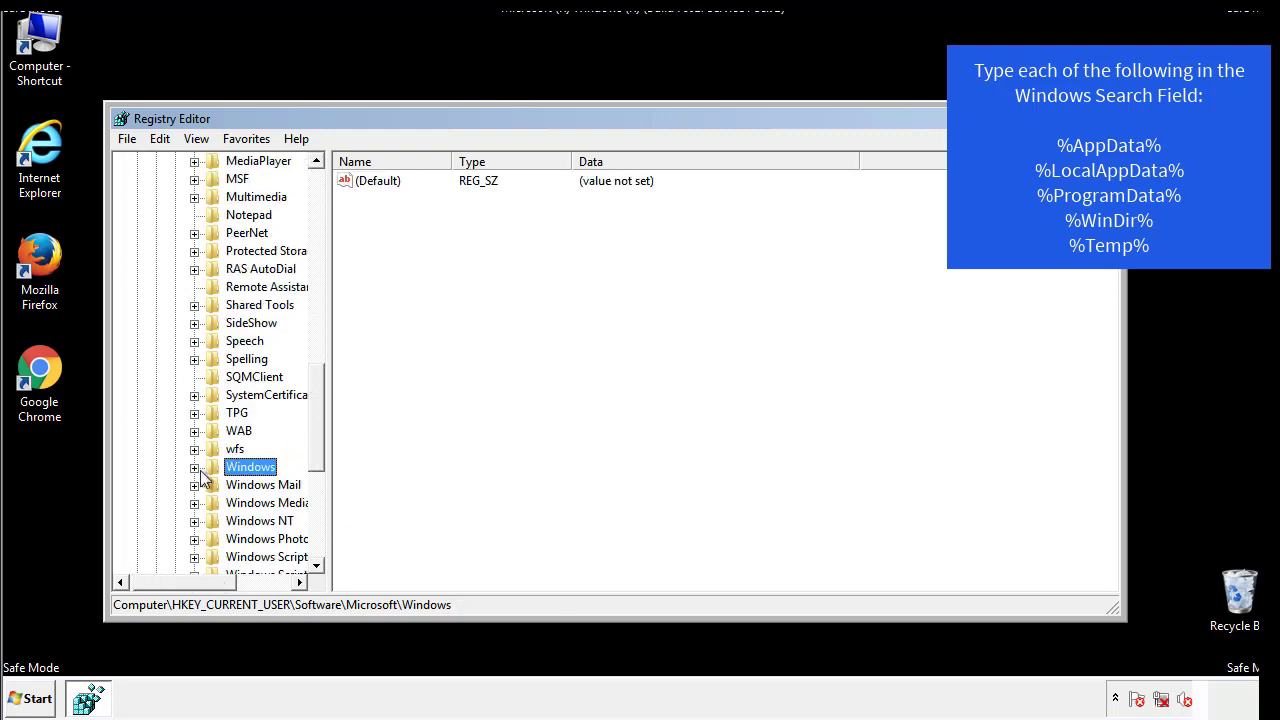
left_click_drag(321, 445, 322, 247)
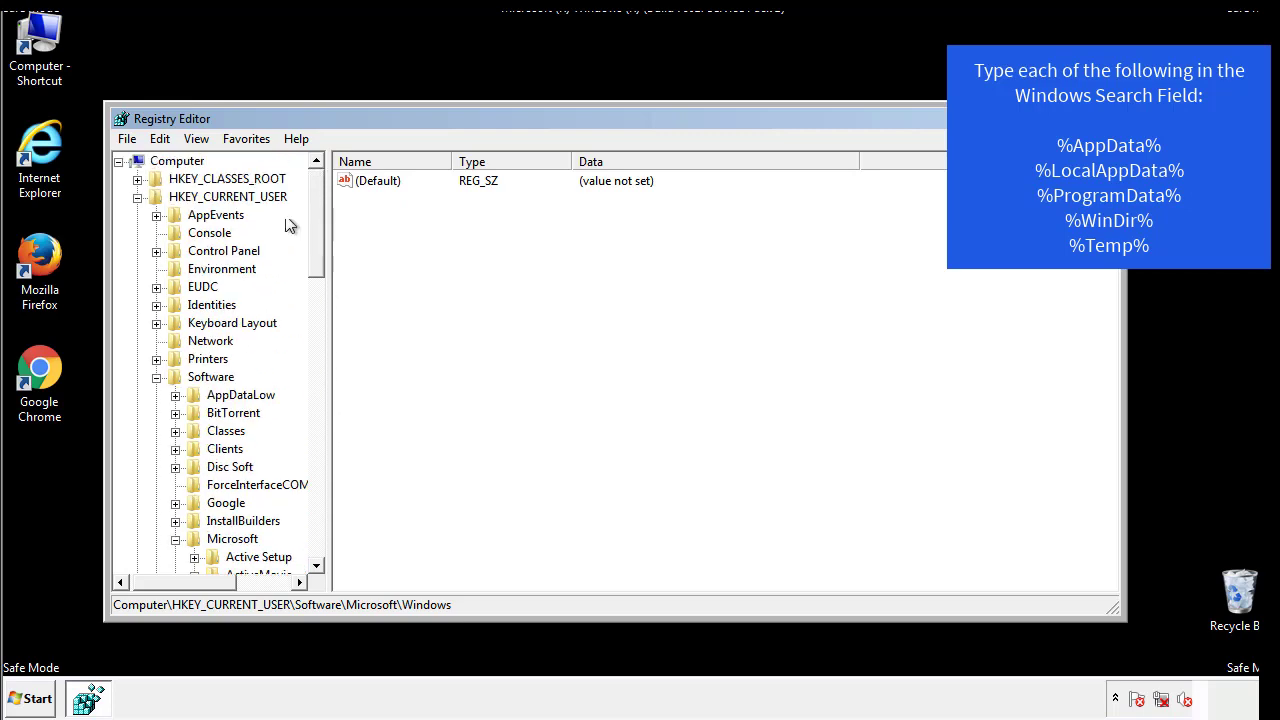
Search the registry for %temp to reach the Temporary Files key.
left_click(160, 139)
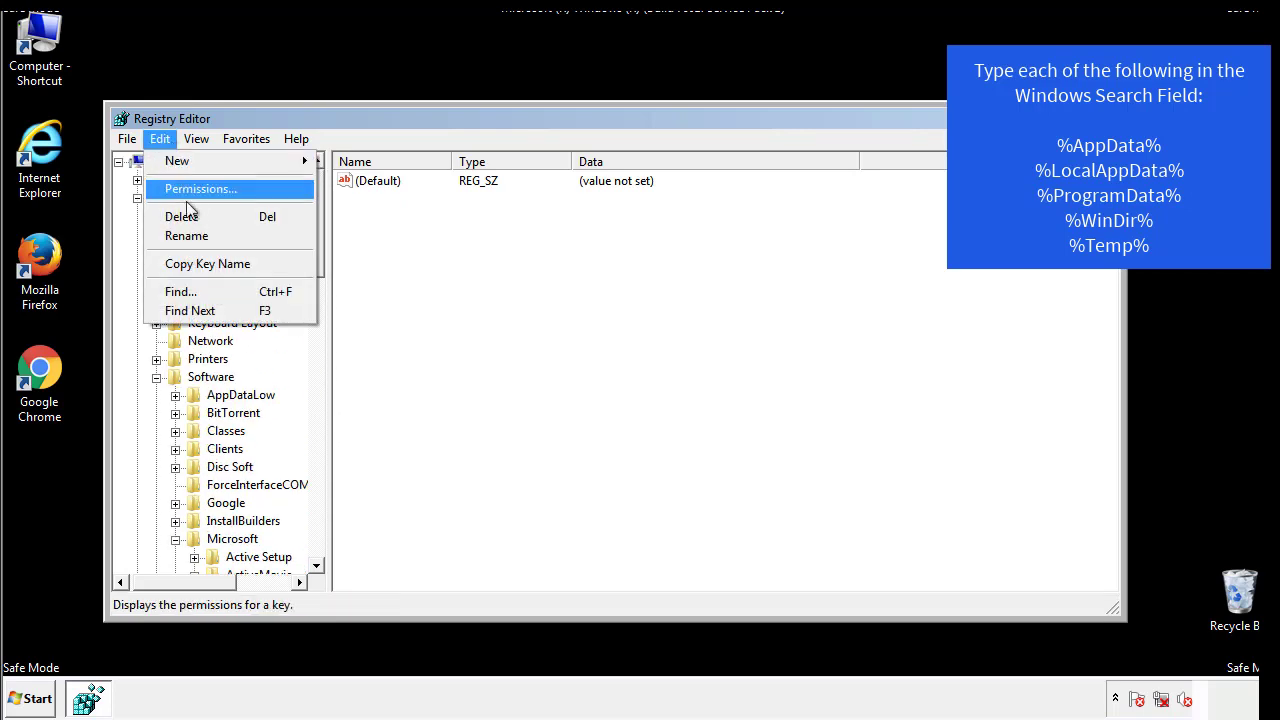
left_click(160, 290)
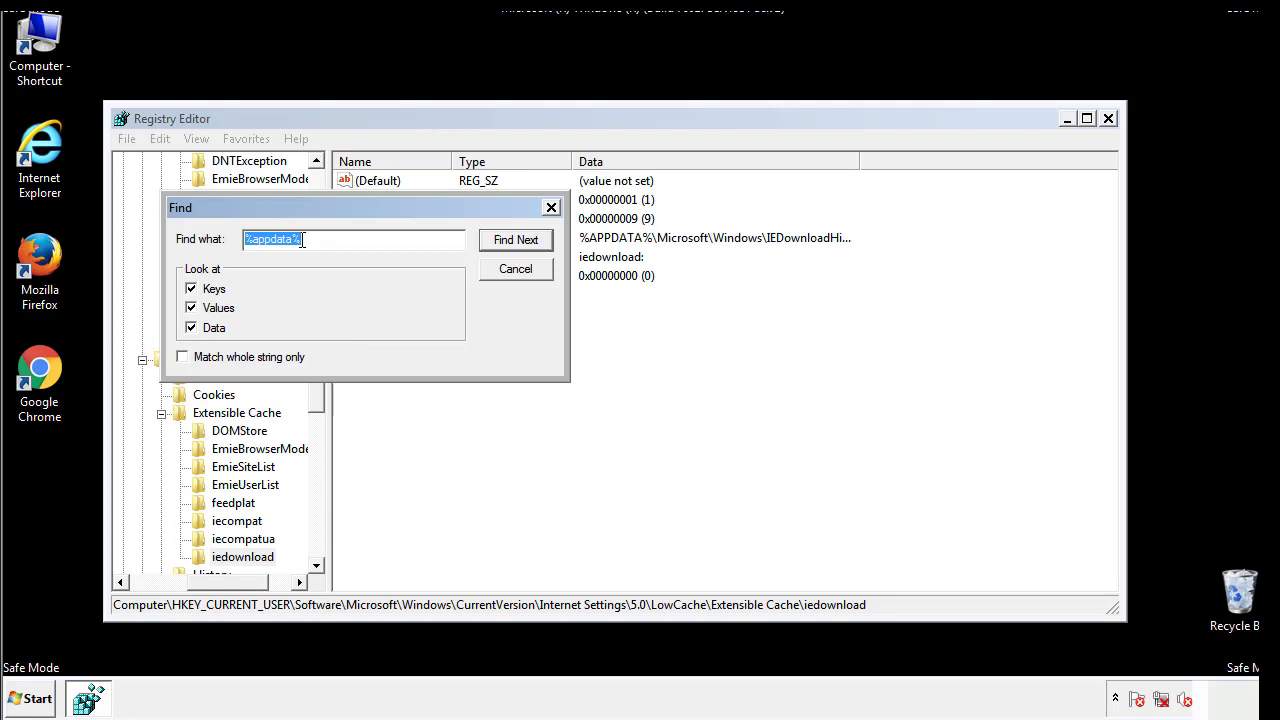
type("%temp%")
key("Return")
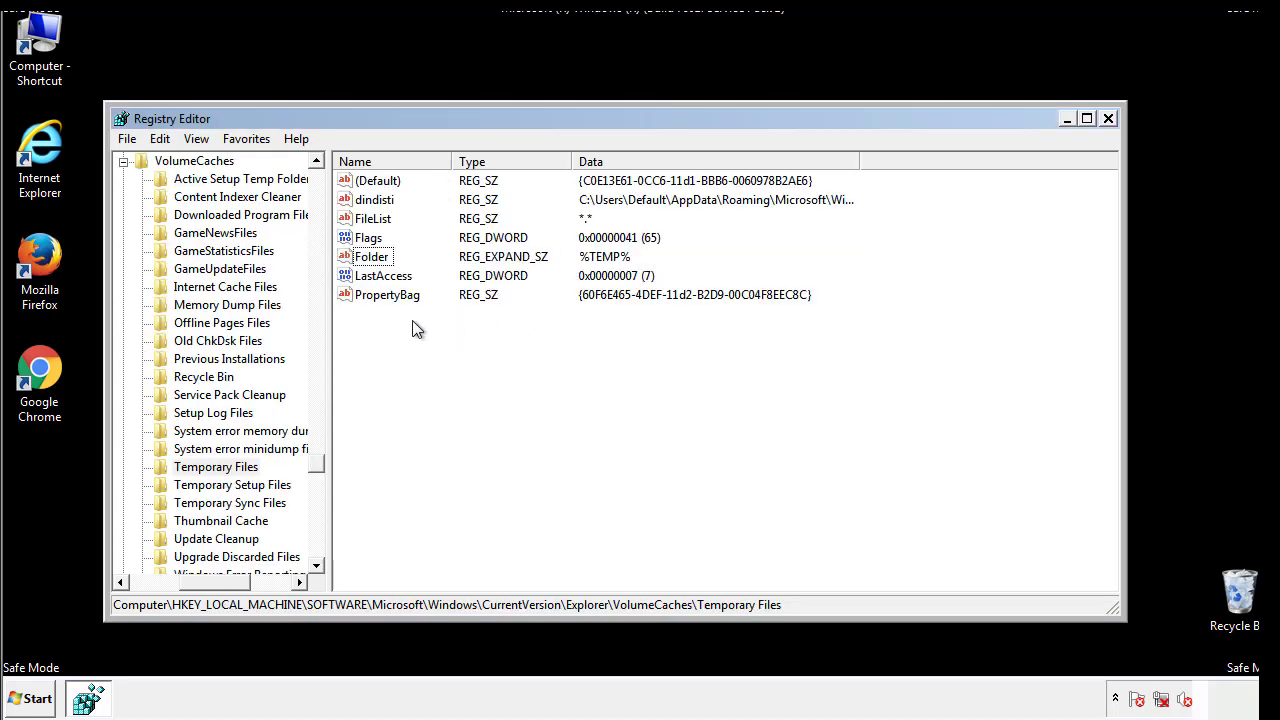
Delete all values in the Temporary Files key, leaving only (Default).
left_click_drag(412, 322, 361, 180)
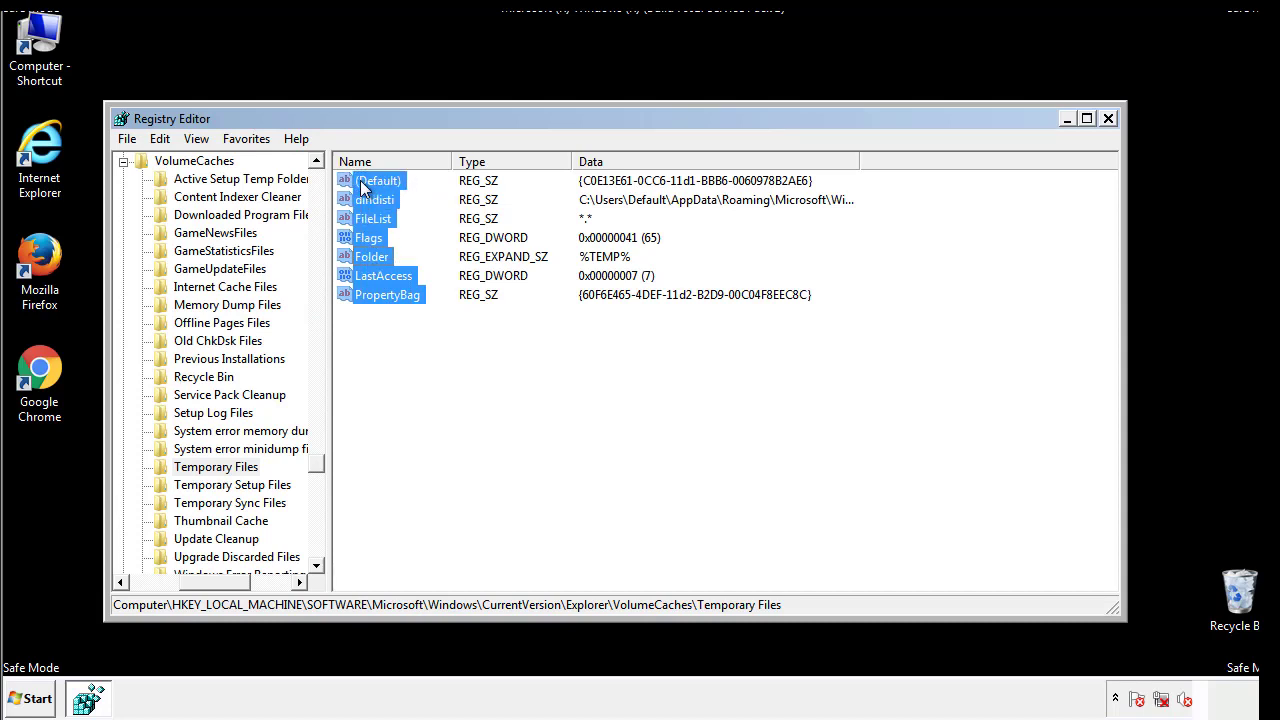
right_click(361, 180)
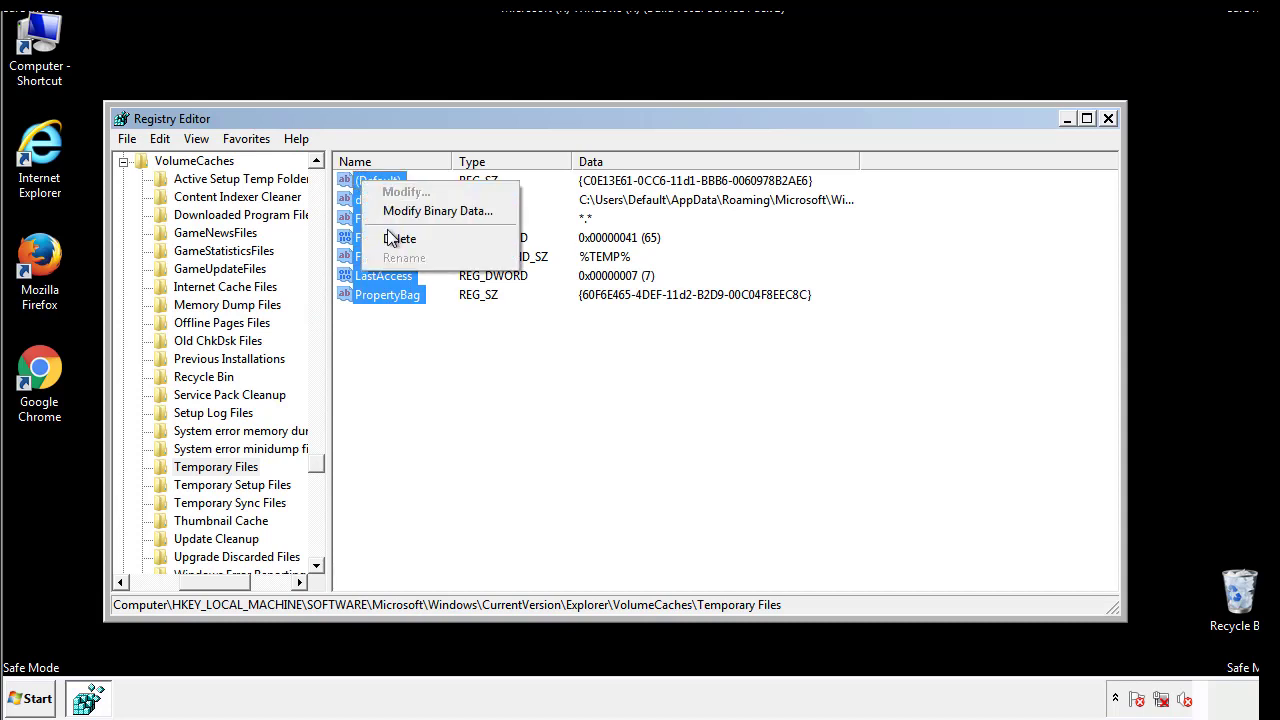
left_click(390, 236)
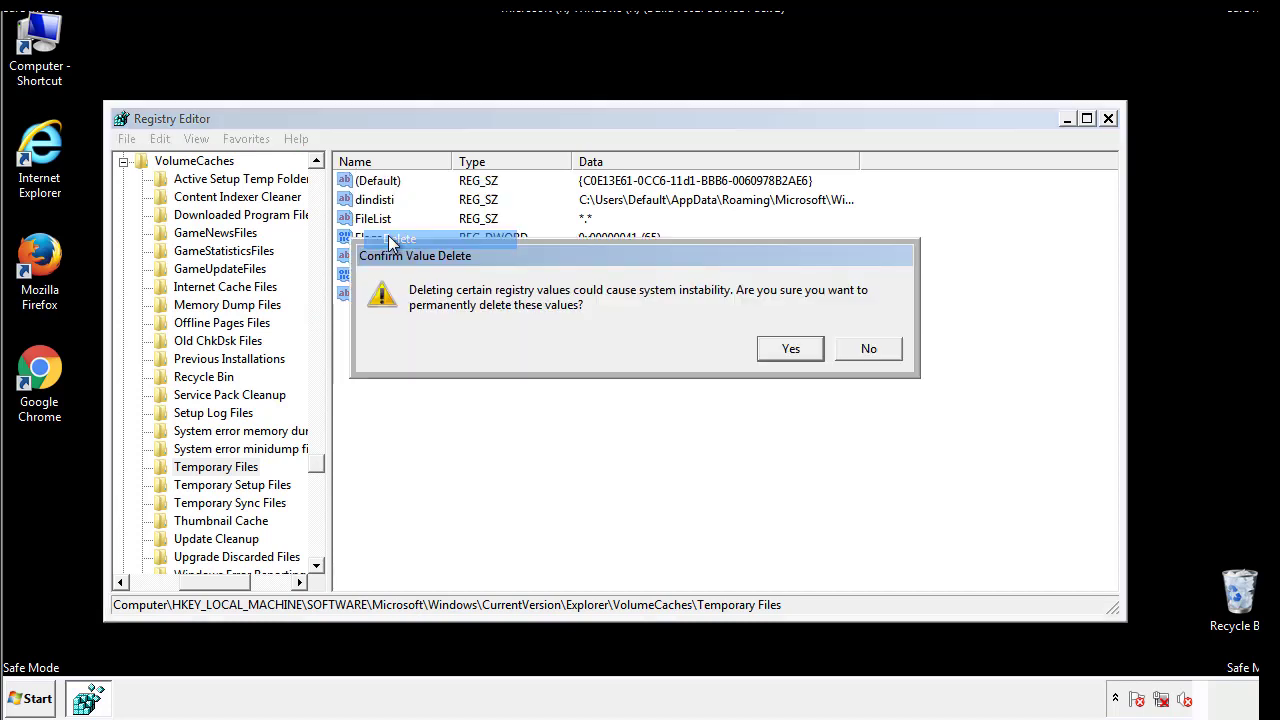
left_click(812, 348)
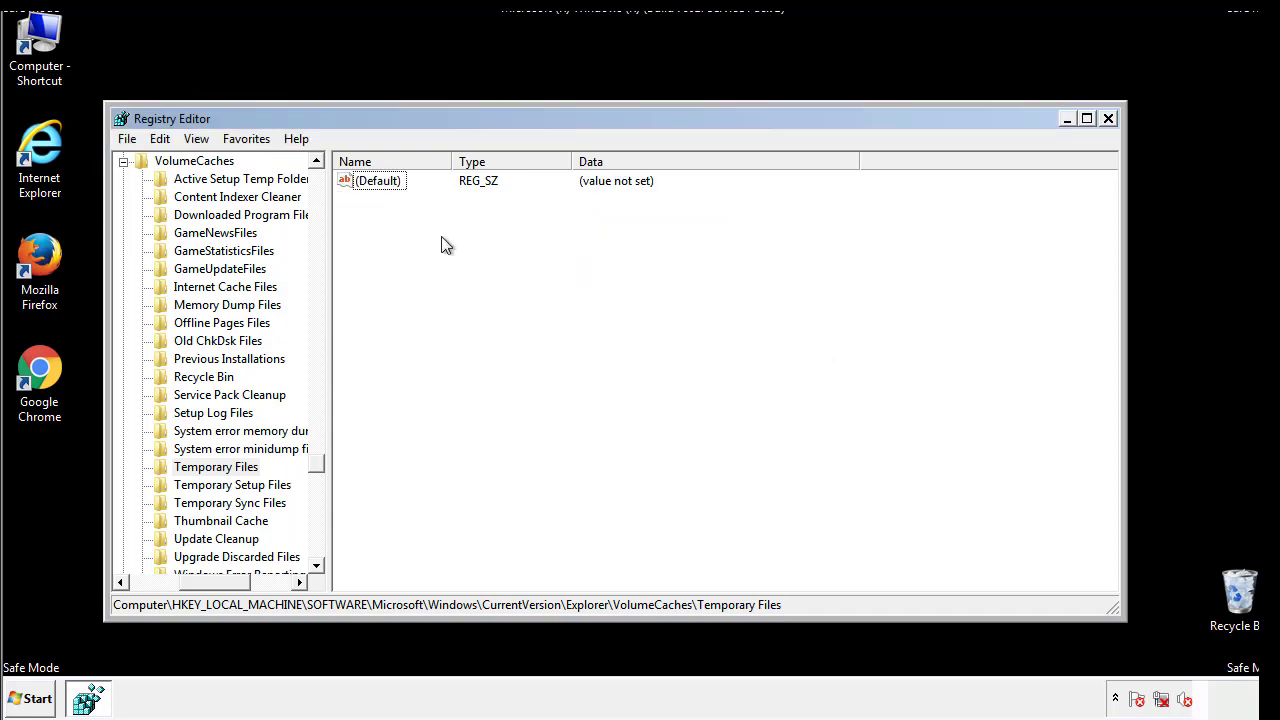
Close Registry Editor, untick Safe boot in msconfig, apply, and restart the computer.
left_click(1110, 119)
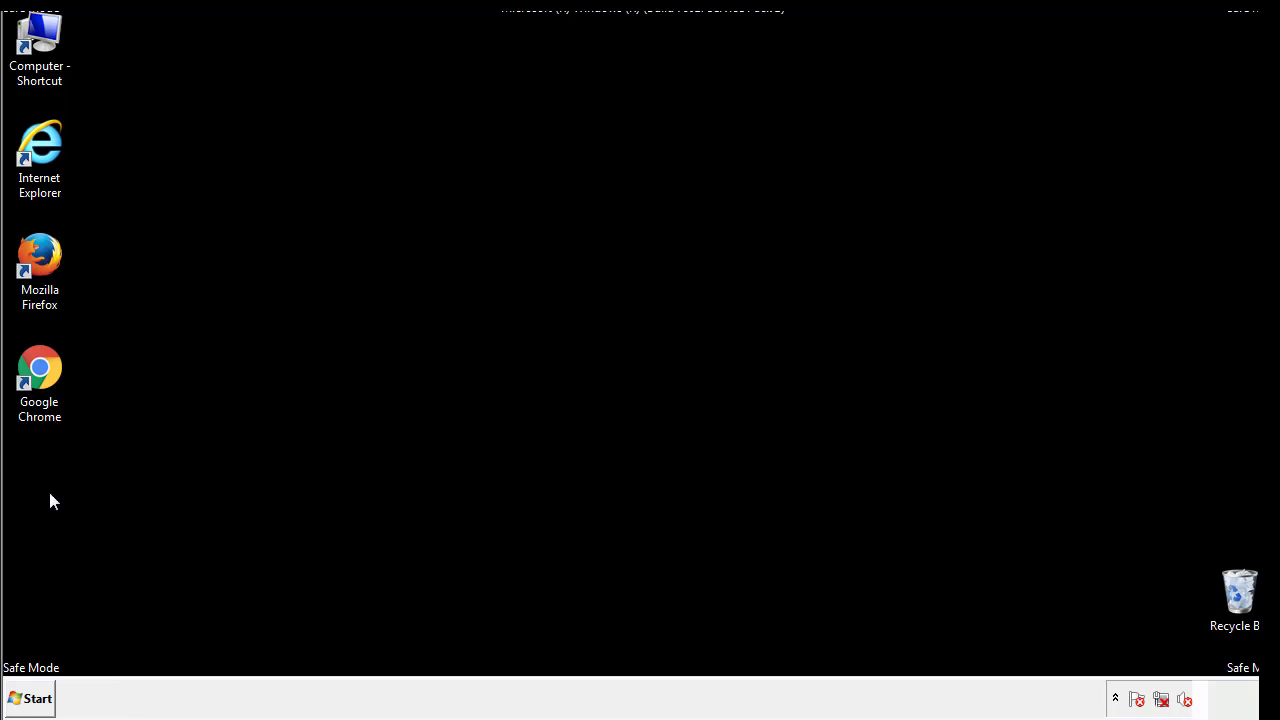
left_click(26, 705)
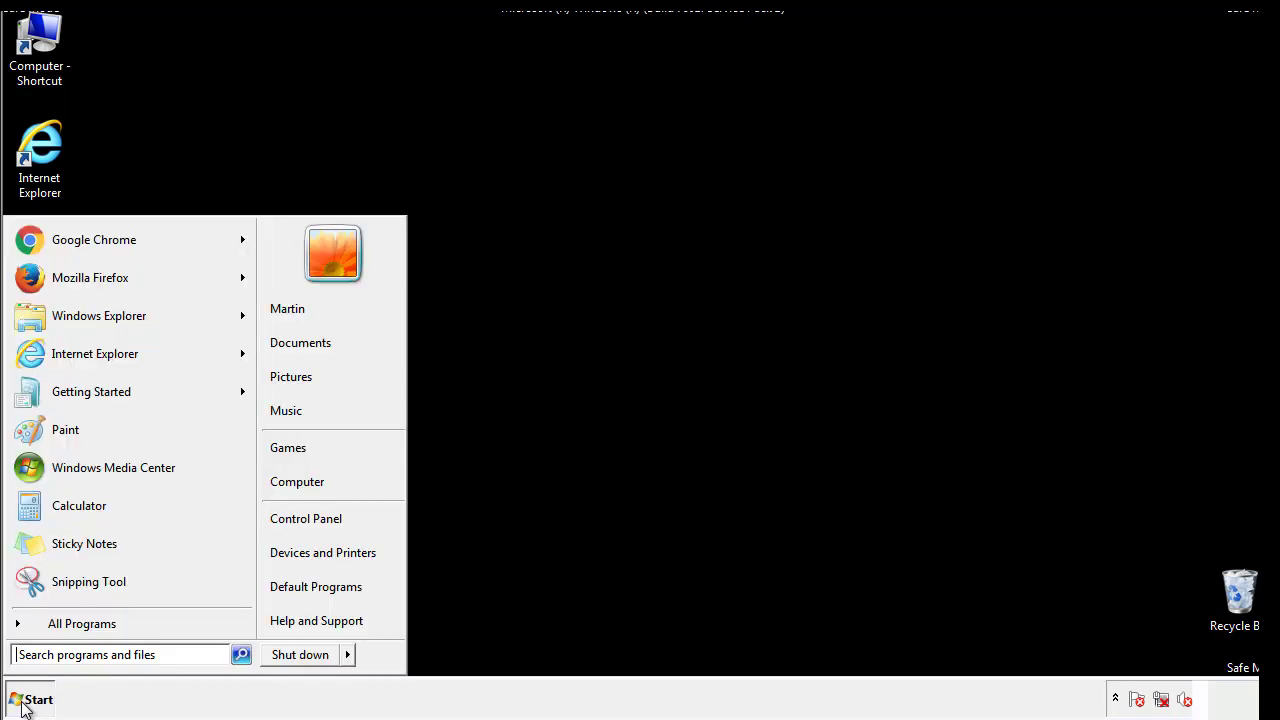
left_click(69, 654)
type("mscon")
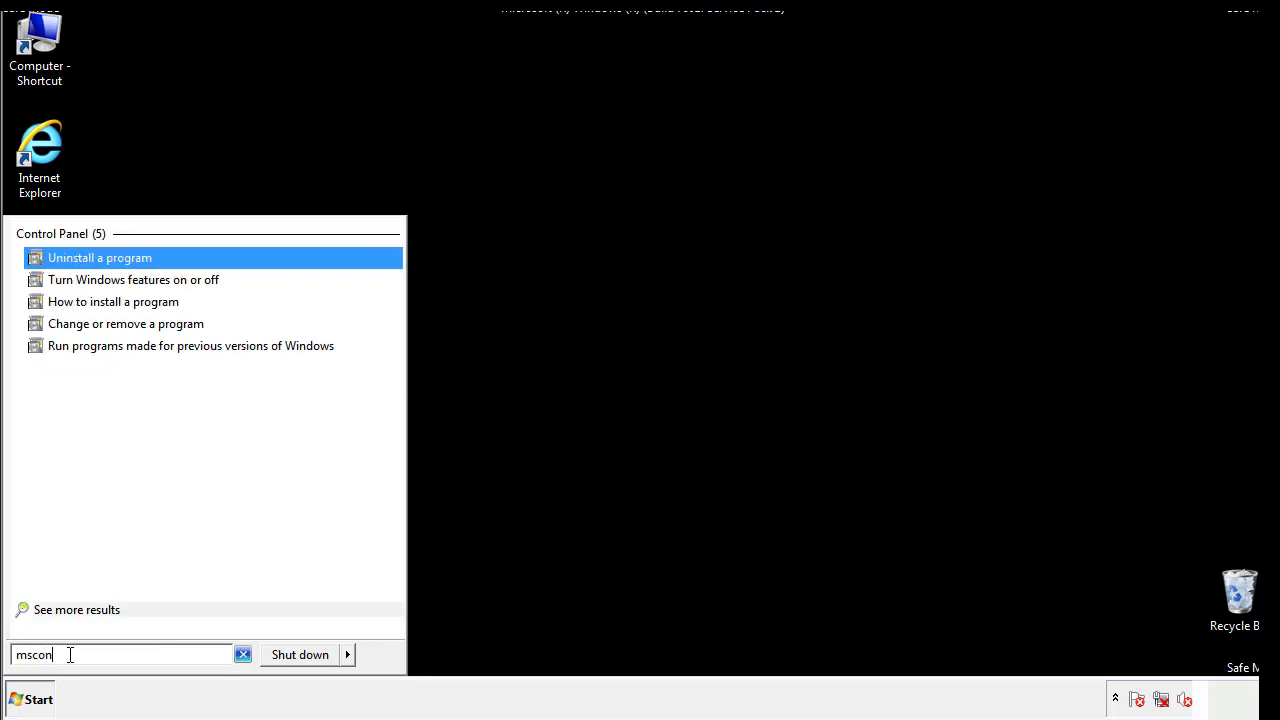
type("fig")
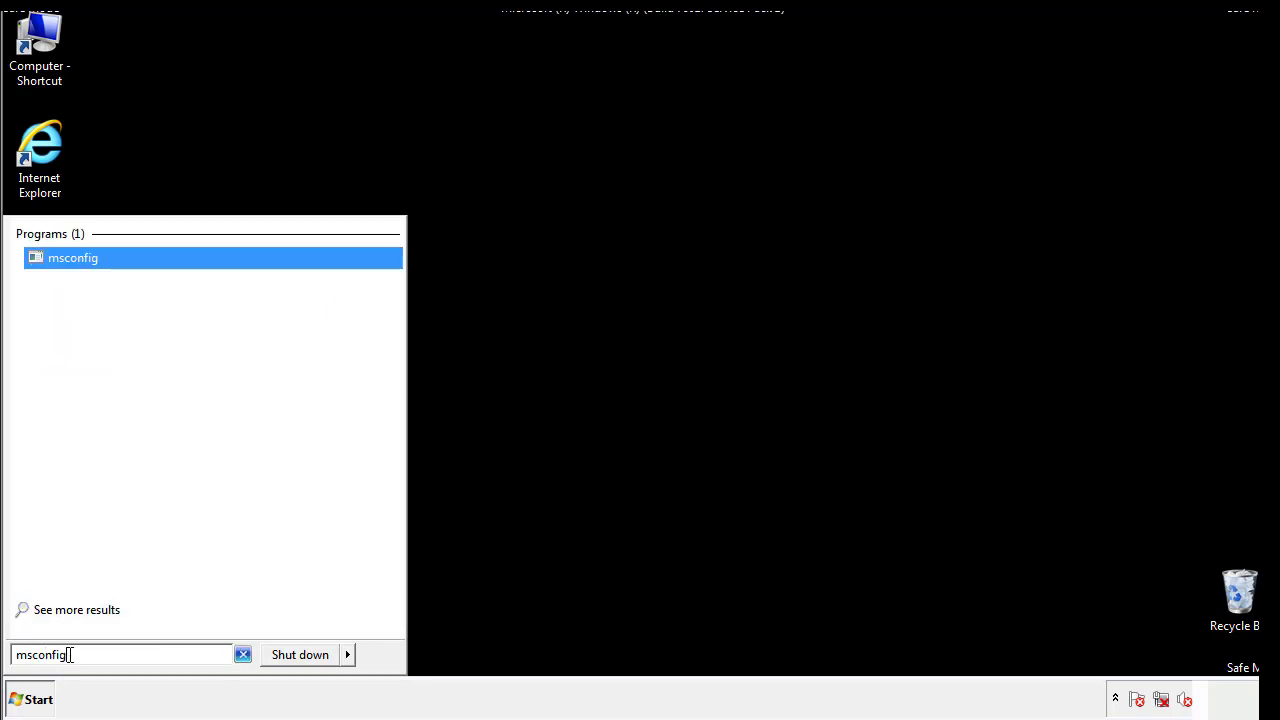
key("Return")
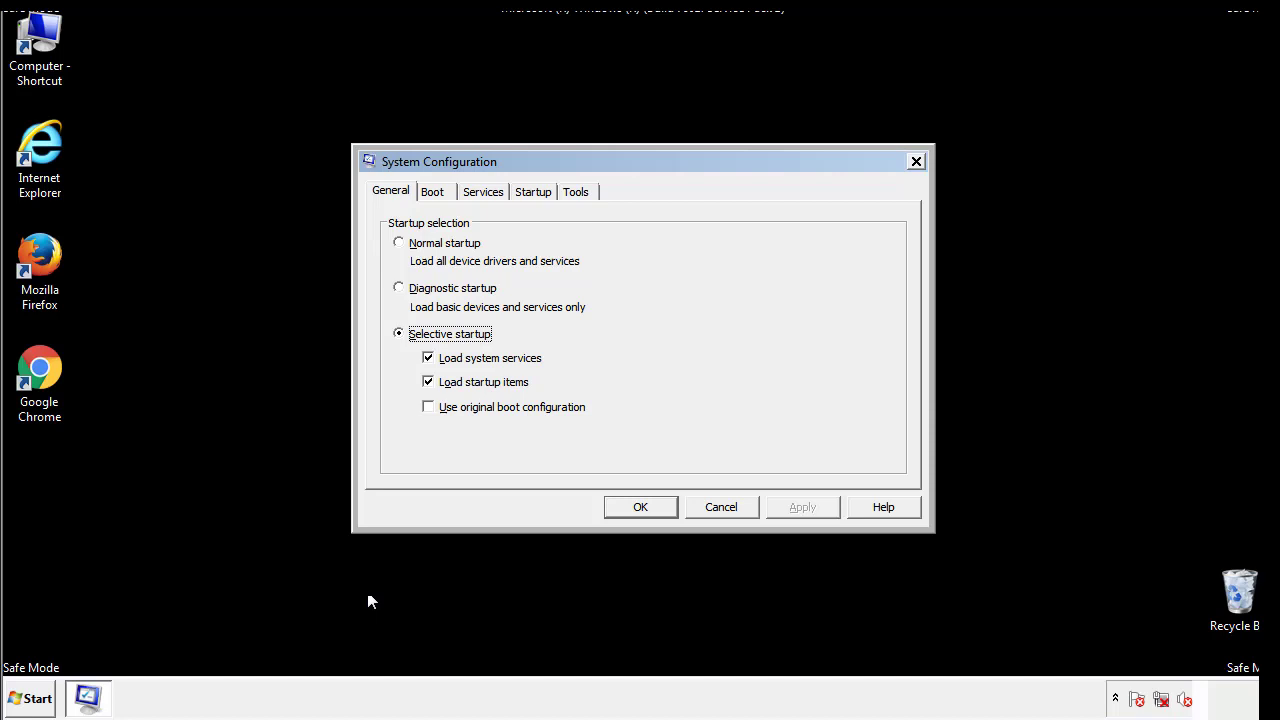
left_click(438, 192)
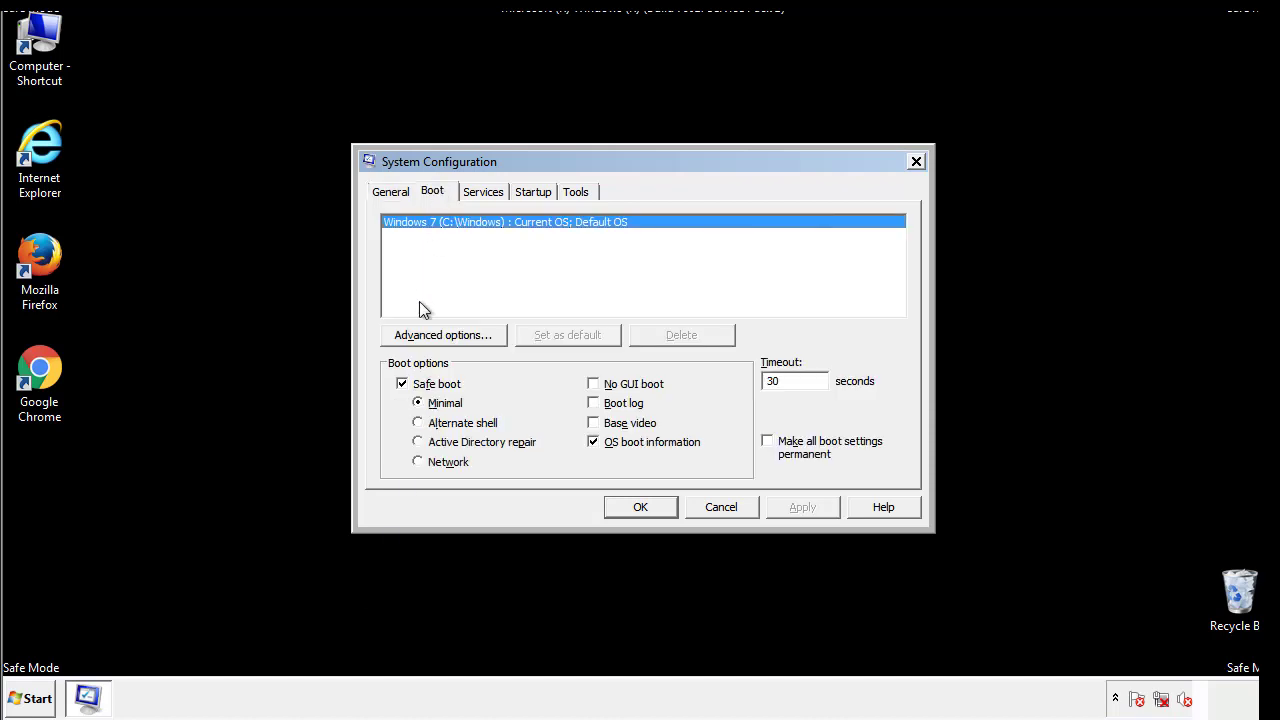
left_click(405, 386)
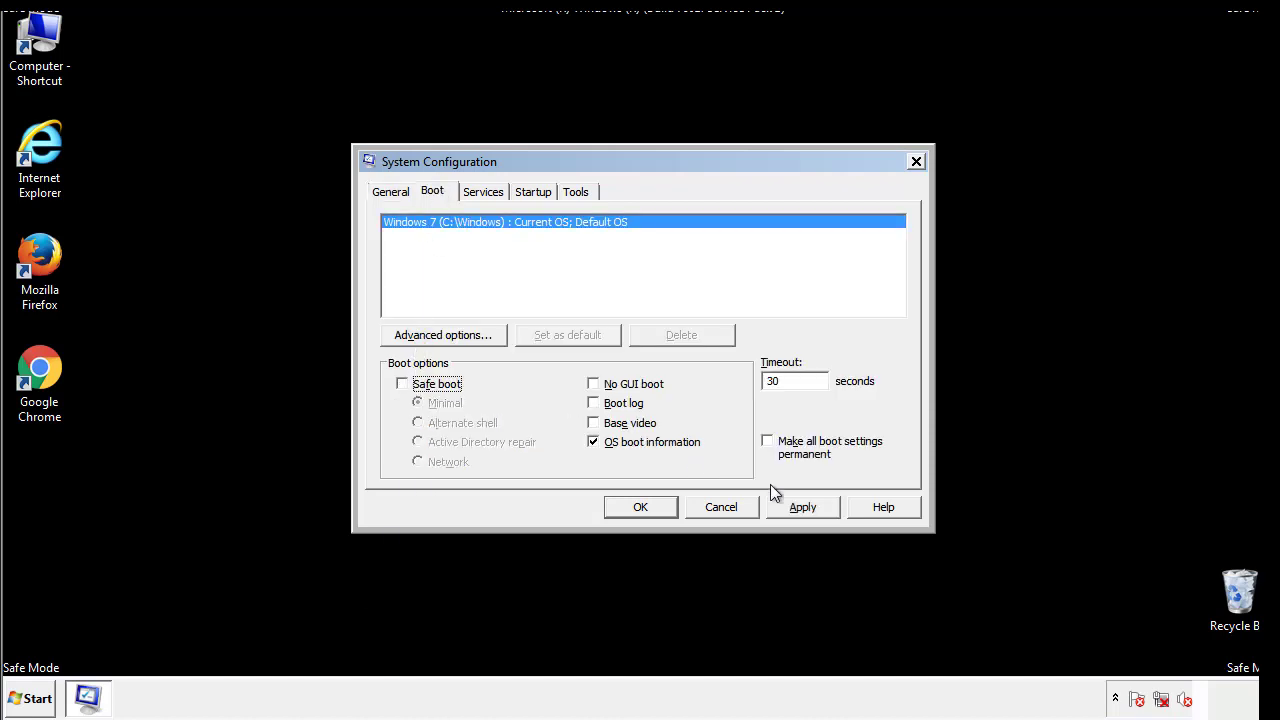
left_click(805, 506)
left_click(638, 510)
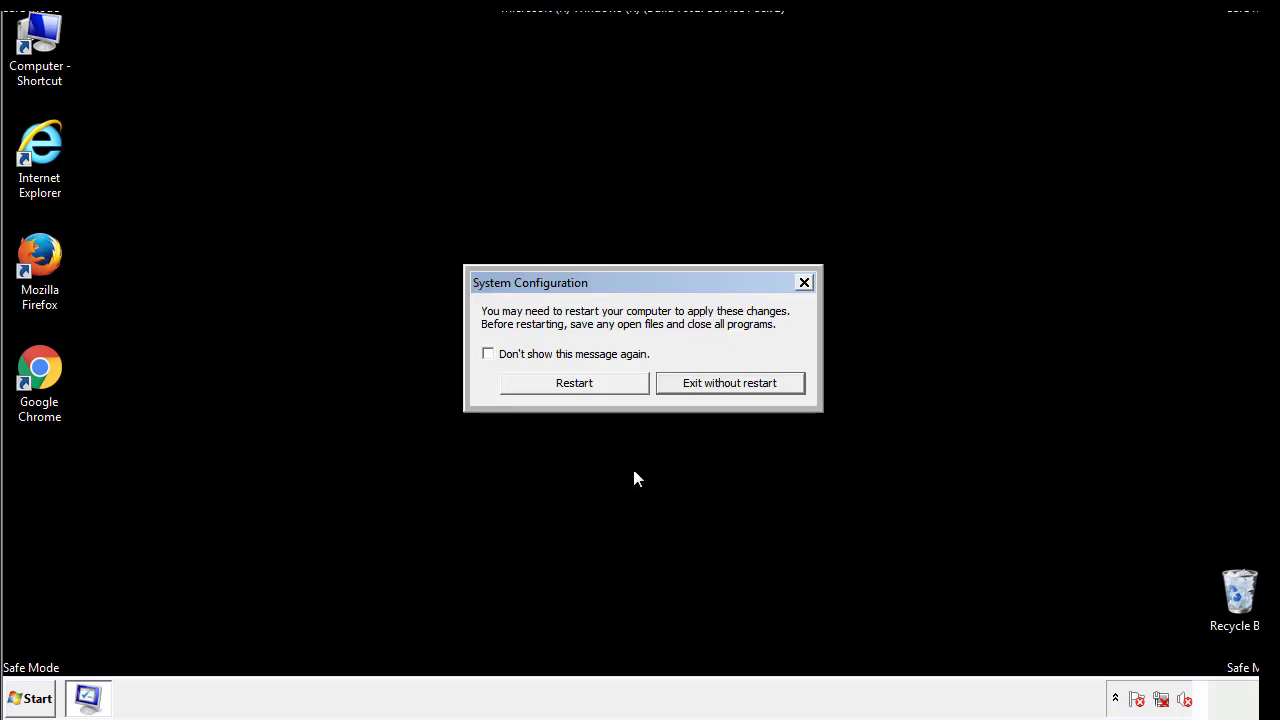
left_click(592, 388)
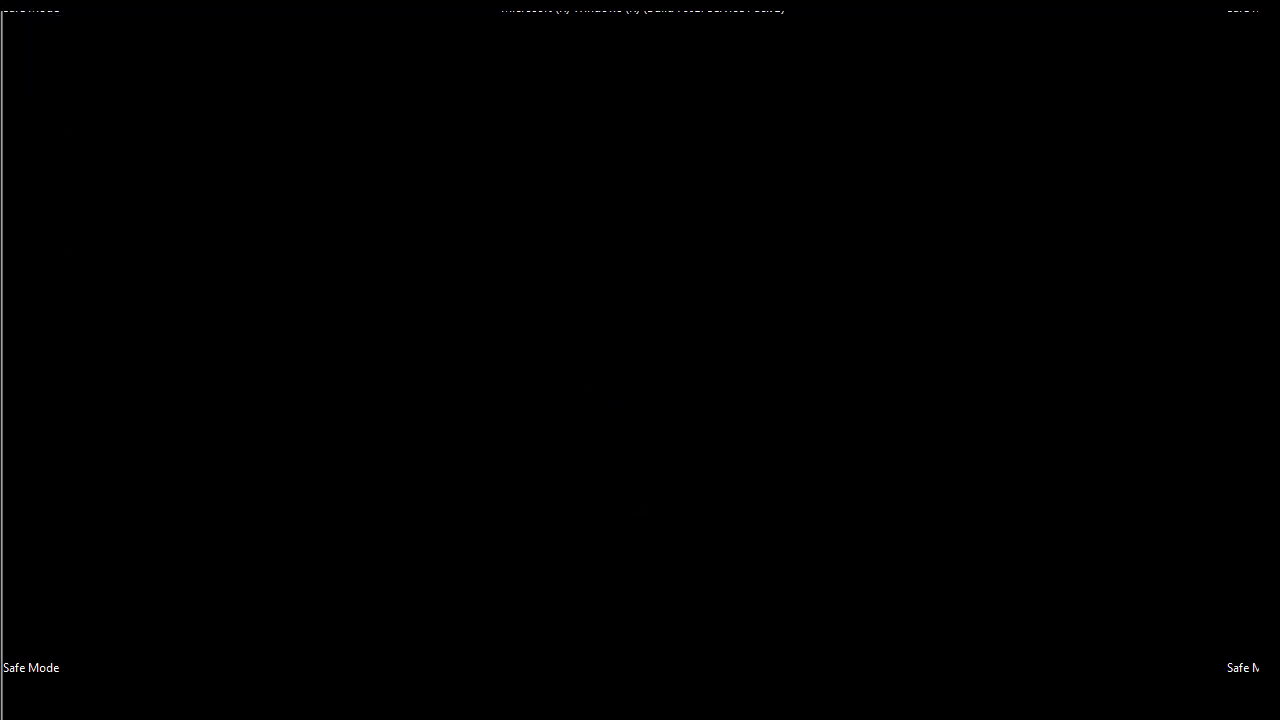